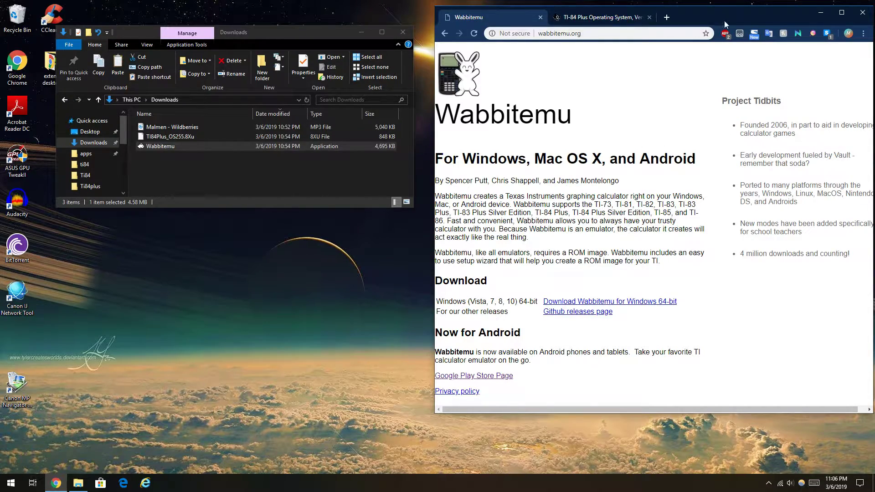
Review the Wabbitemu download page and the TI-84 Plus Operating System download page
{"action": "left_click_drag", "start_coordinate": [724, 24], "coordinate": [588, 28]}
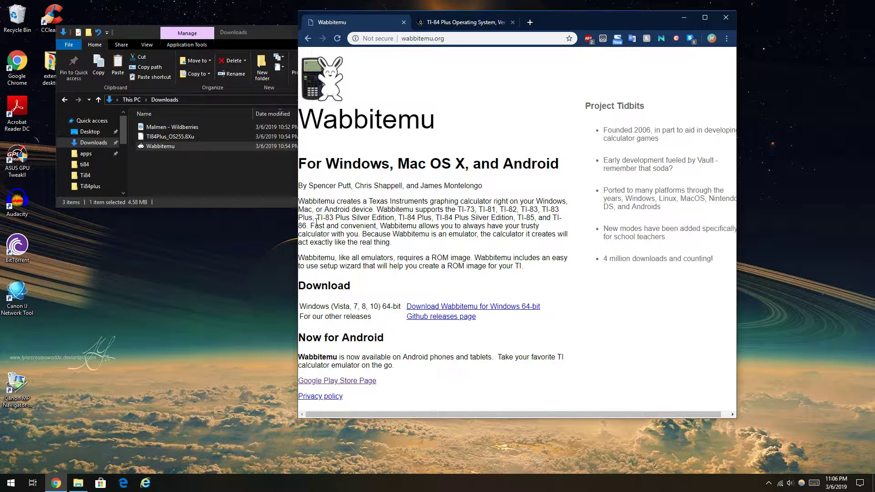
{"action": "triple_click", "coordinate": [421, 259]}
{"action": "left_click", "coordinate": [387, 265]}
{"action": "left_click", "coordinate": [234, 180]}
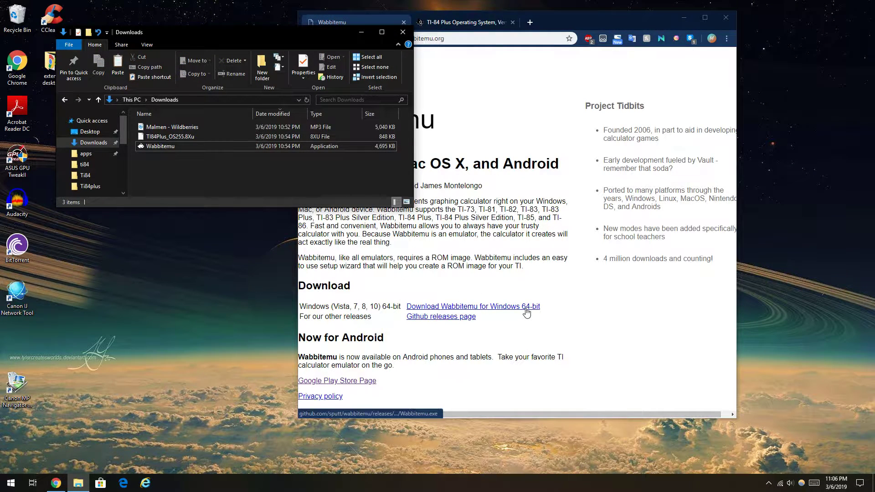
{"action": "left_click", "coordinate": [529, 150]}
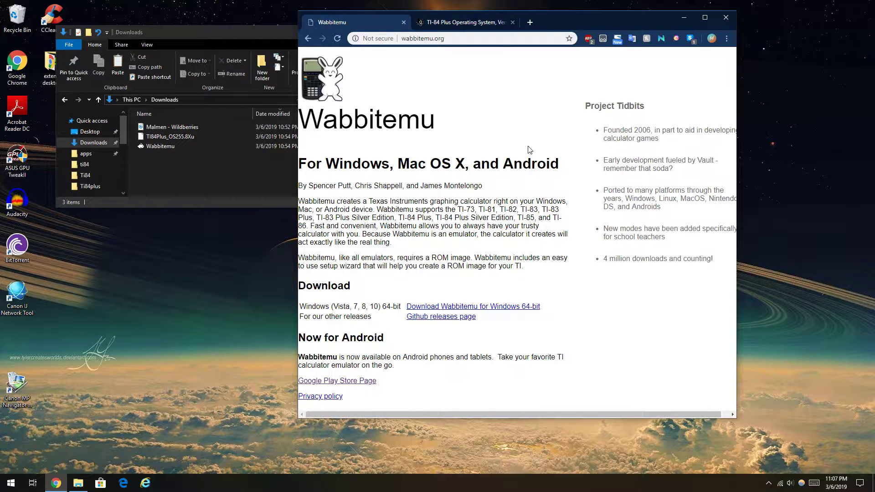
{"action": "left_click", "coordinate": [466, 23]}
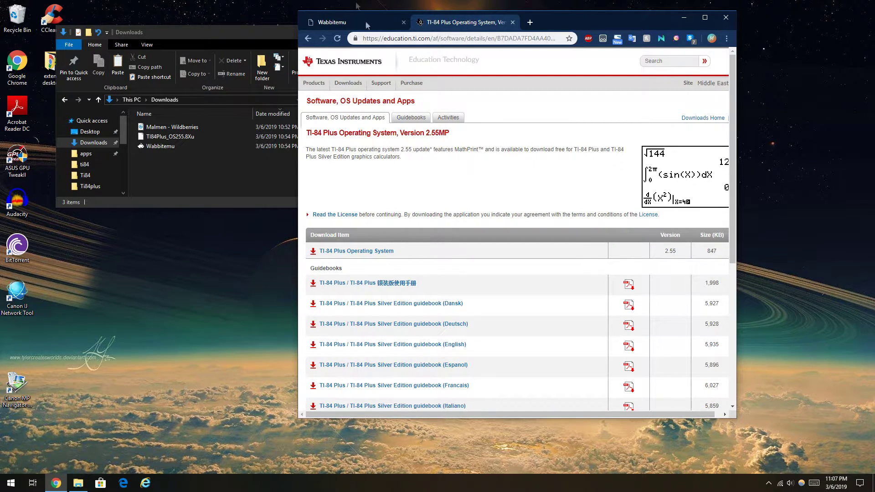
Bring the Downloads folder window forward and move it over the browser to uncover the desktop
{"action": "left_click", "coordinate": [192, 40]}
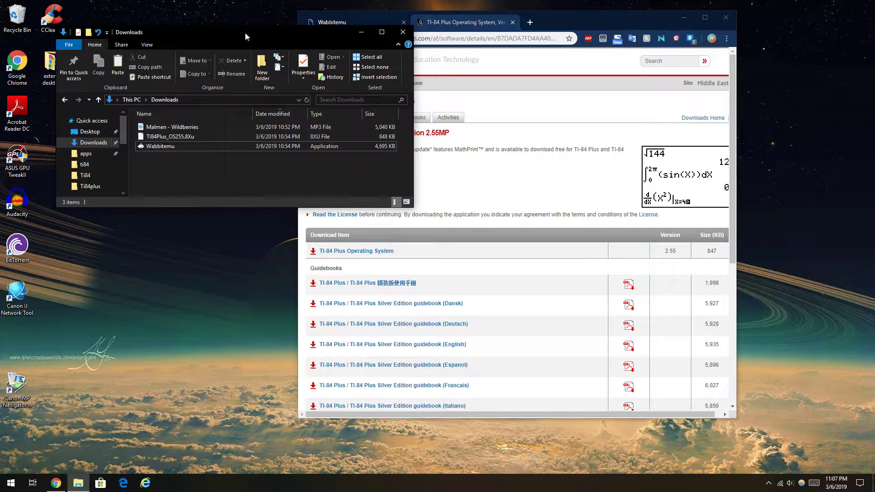
{"action": "left_click_drag", "start_coordinate": [246, 37], "coordinate": [499, 37]}
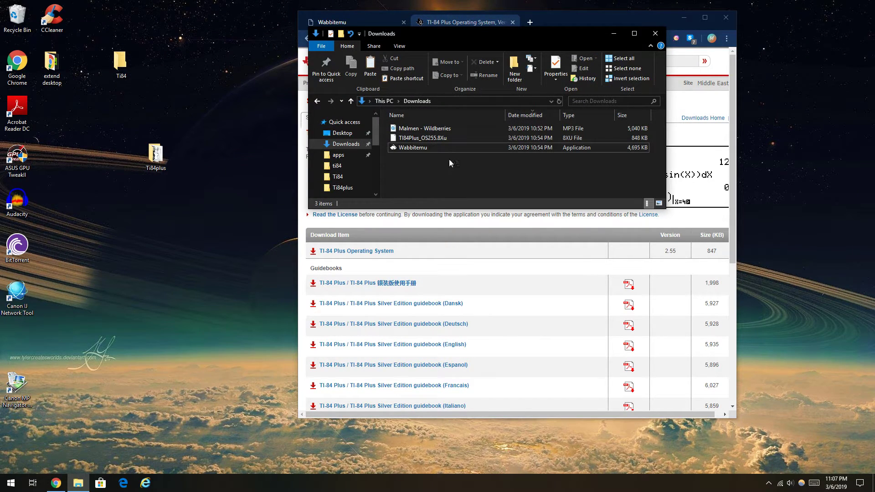
{"action": "left_click_drag", "start_coordinate": [433, 171], "coordinate": [444, 137]}
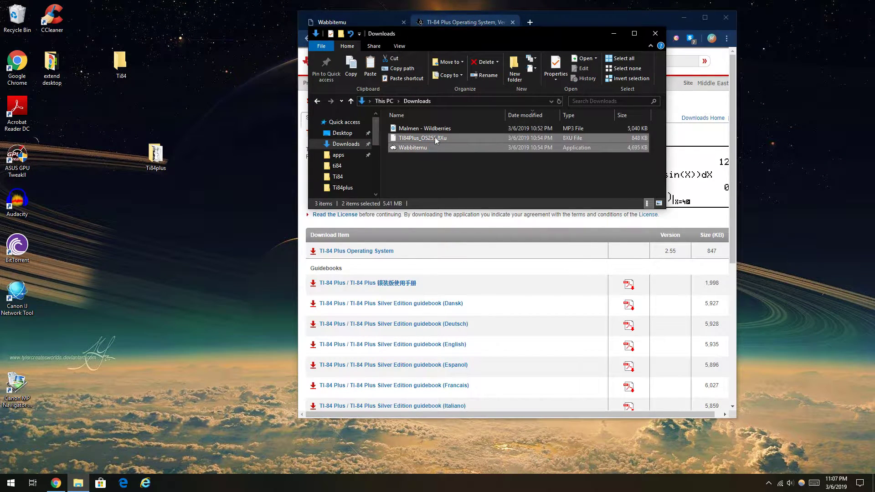
{"action": "right_click", "coordinate": [430, 147]}
{"action": "left_click", "coordinate": [416, 166]}
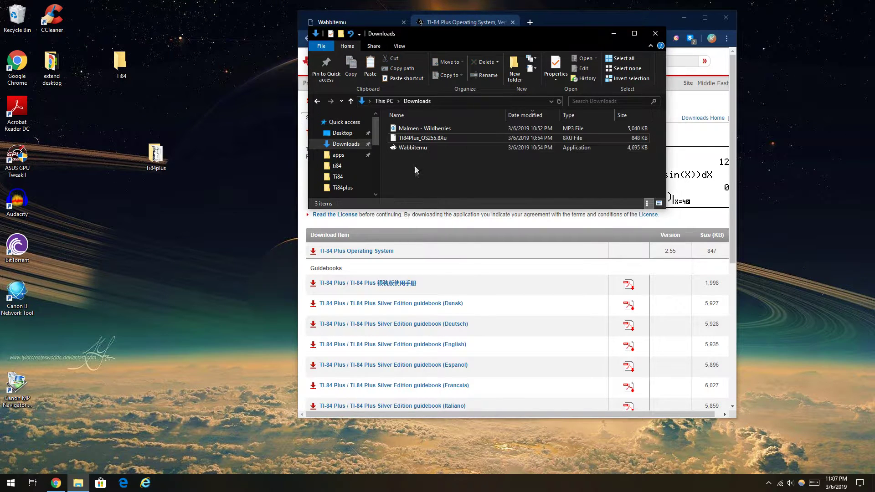
{"action": "scroll", "coordinate": [347, 185], "scroll_direction": "down", "scroll_amount": 2}
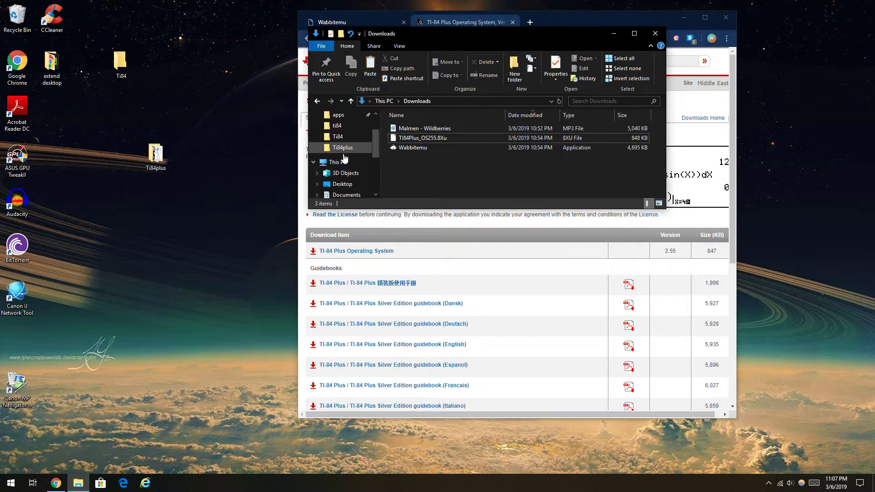
Create a new desktop folder named "Ti84 Calculator"
{"action": "right_click", "coordinate": [68, 105]}
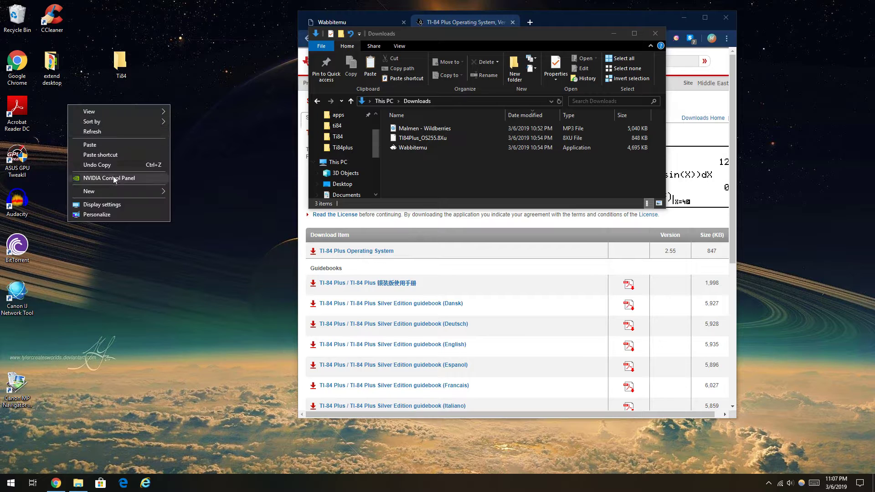
{"action": "mouse_move", "coordinate": [112, 193]}
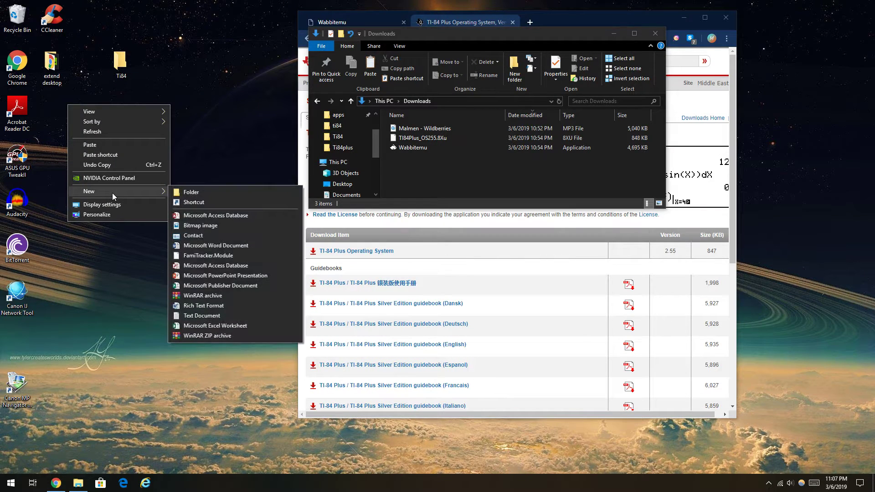
{"action": "left_click", "coordinate": [206, 193]}
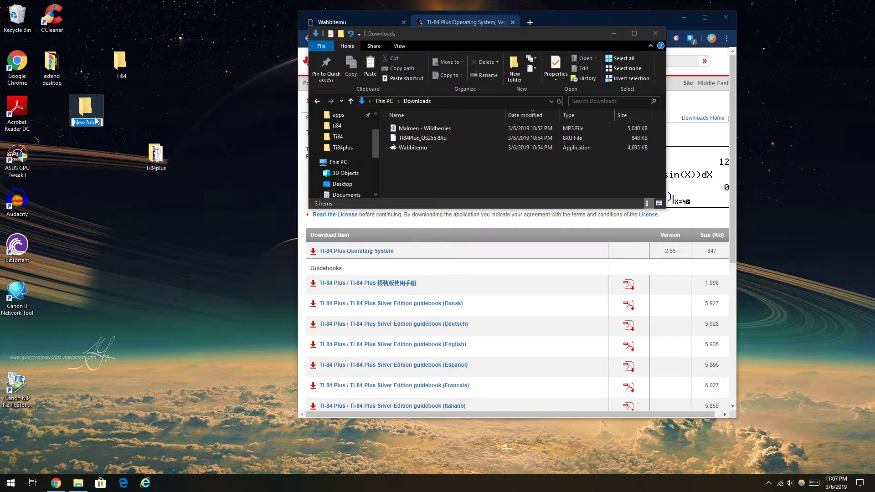
{"action": "key", "text": "BackSpace"}
{"action": "type", "text": "Ti84 Calculator"}
{"action": "key", "text": "Return"}
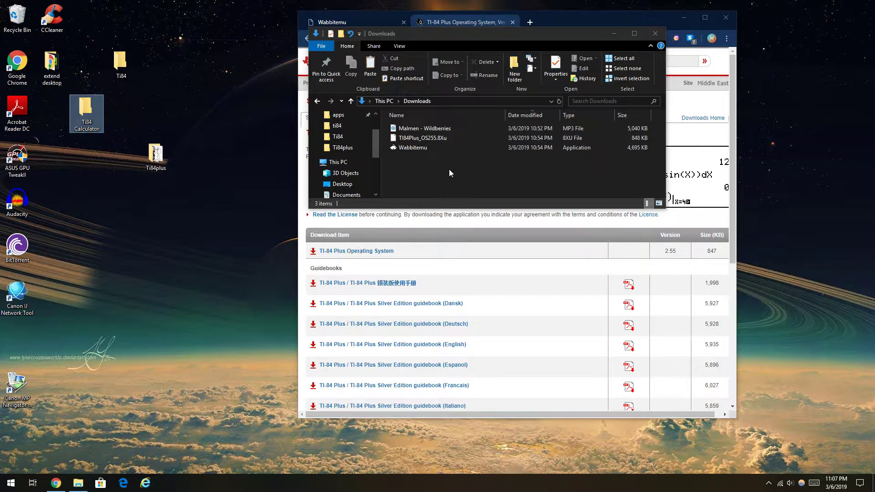
Copy TI84Plus_OS255.8Xu and Wabbitemu from Downloads into the Ti84 Calculator folder on the desktop
{"action": "left_click_drag", "start_coordinate": [449, 170], "coordinate": [446, 140]}
{"action": "right_click", "coordinate": [446, 140]}
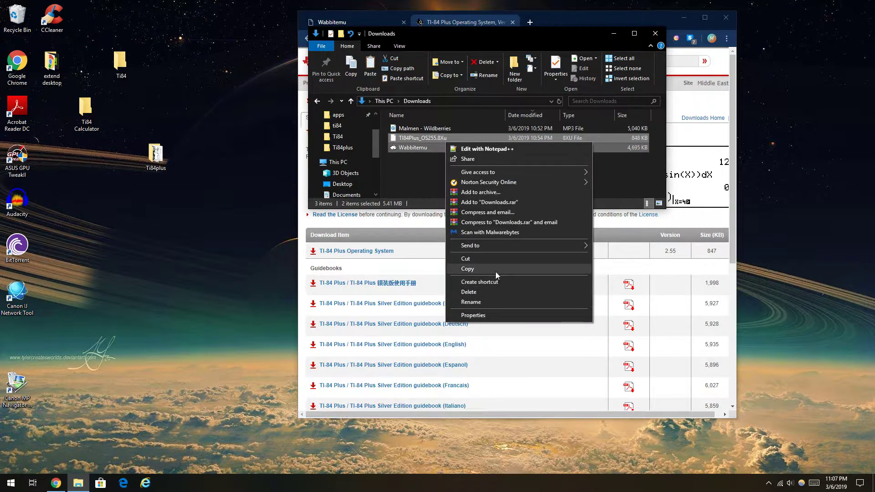
{"action": "left_click", "coordinate": [468, 269]}
{"action": "double_click", "coordinate": [96, 121]}
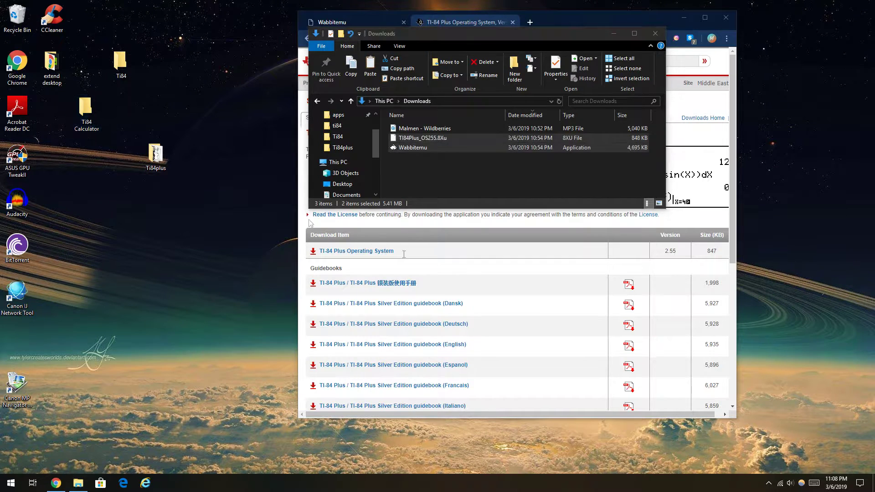
{"action": "right_click", "coordinate": [466, 147]}
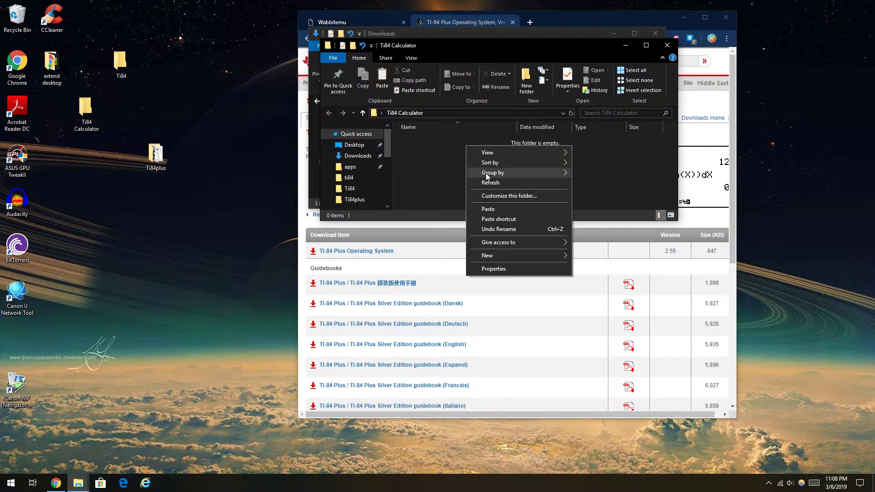
{"action": "left_click", "coordinate": [497, 209]}
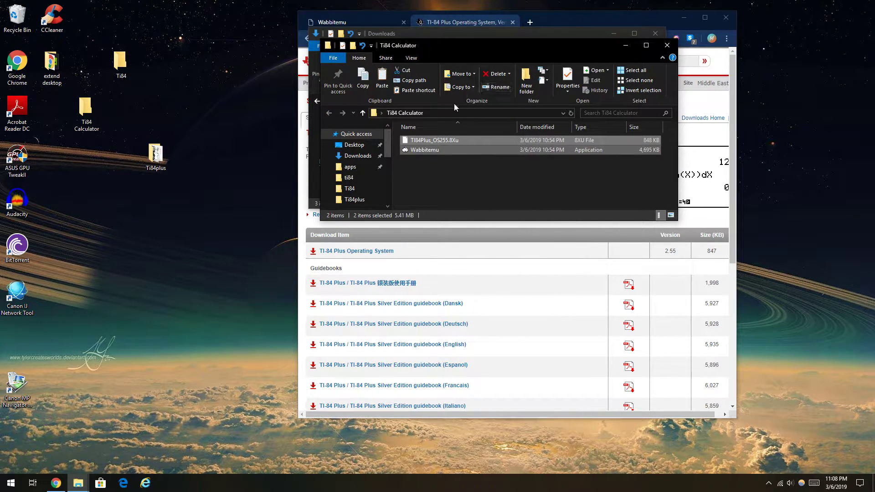
Launch Wabbitemu from the Ti84 Calculator folder and choose to create a ROM image using open source software
{"action": "left_click", "coordinate": [449, 162]}
{"action": "double_click", "coordinate": [456, 150]}
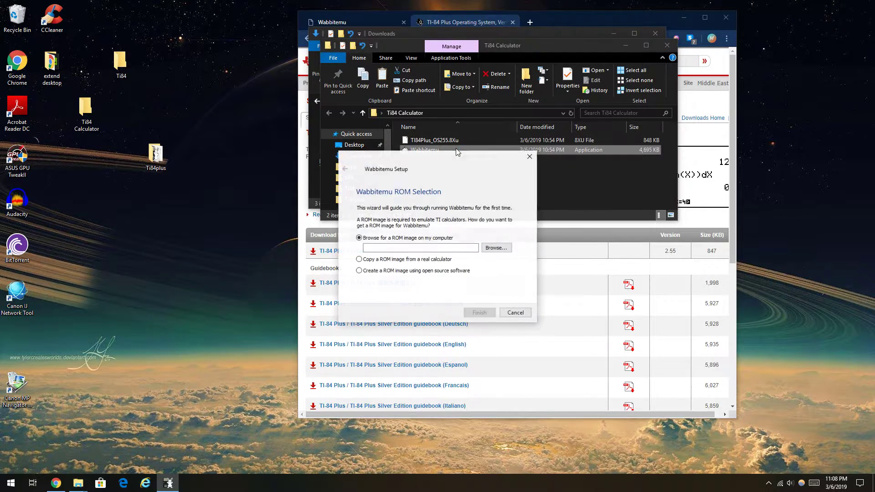
{"action": "left_click", "coordinate": [441, 271]}
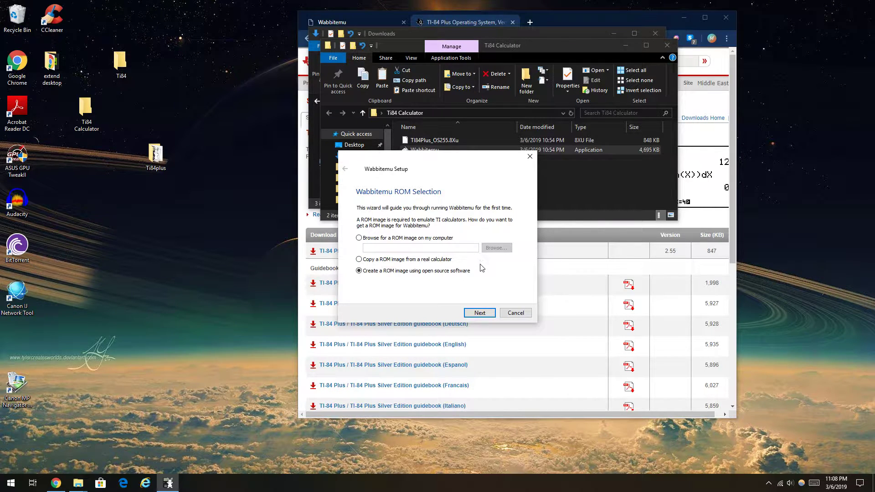
{"action": "left_click", "coordinate": [479, 312]}
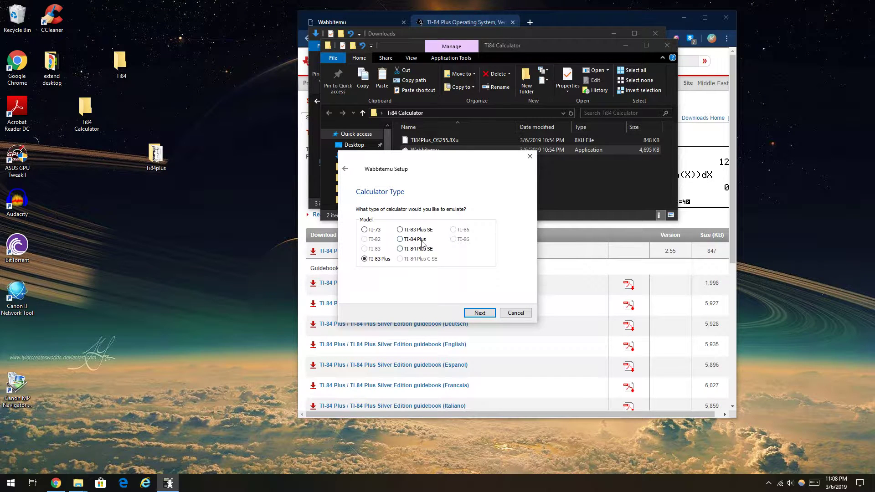
Choose TI-84 Plus as the calculator model to emulate and proceed to the OS selection
{"action": "left_click_drag", "start_coordinate": [437, 168], "coordinate": [507, 177]}
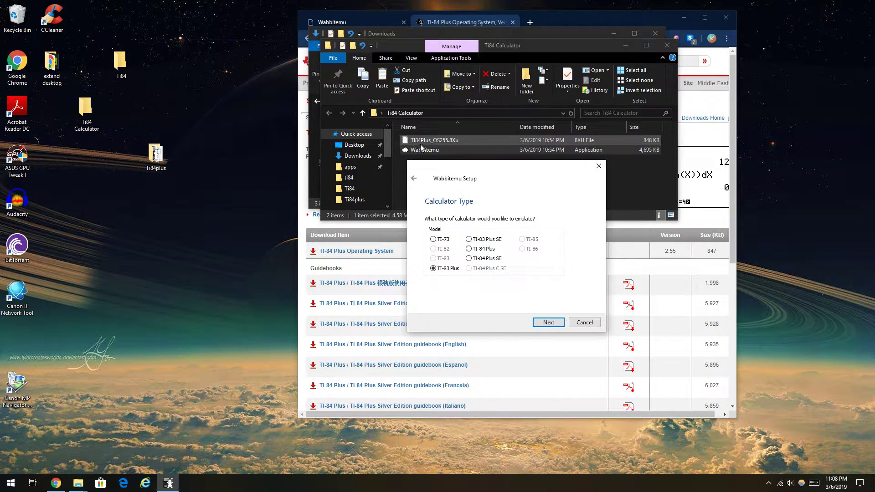
{"action": "left_click", "coordinate": [477, 250]}
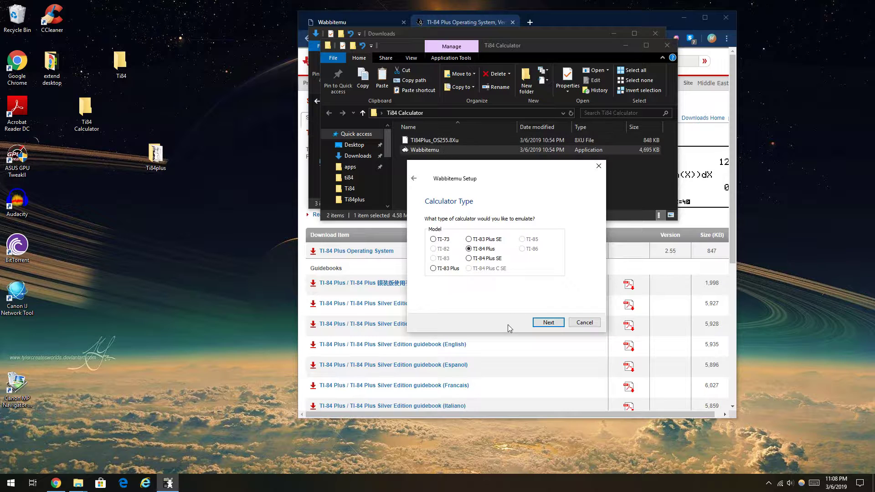
{"action": "left_click", "coordinate": [555, 324]}
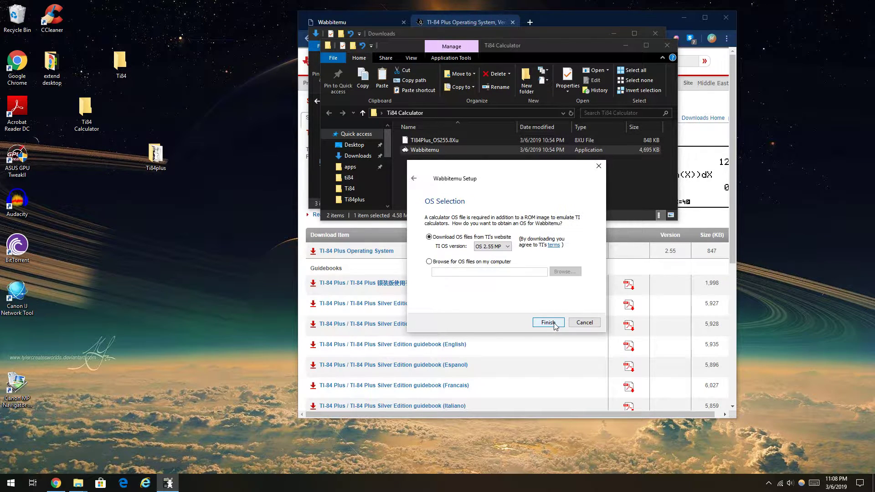
Use an OS file from the computer, picking TI84Plus_OS255.8Xu in the desktop's Ti84 Calculator folder
{"action": "left_click", "coordinate": [429, 262]}
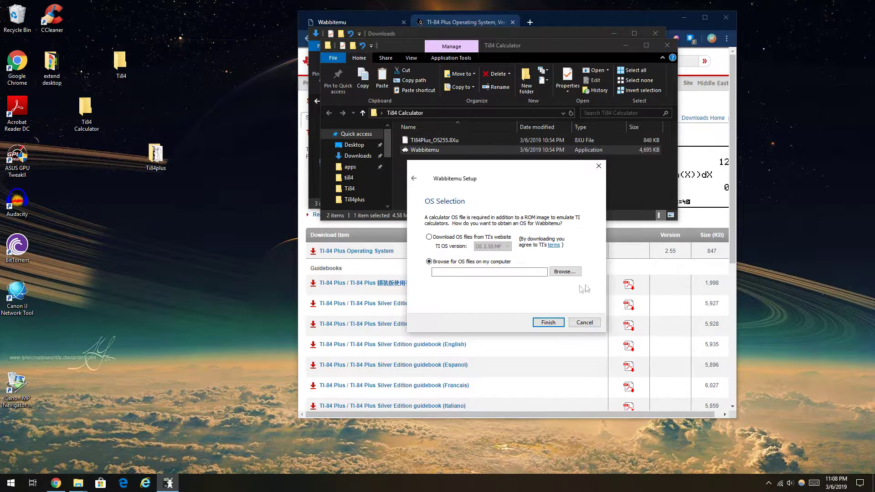
{"action": "left_click", "coordinate": [566, 273]}
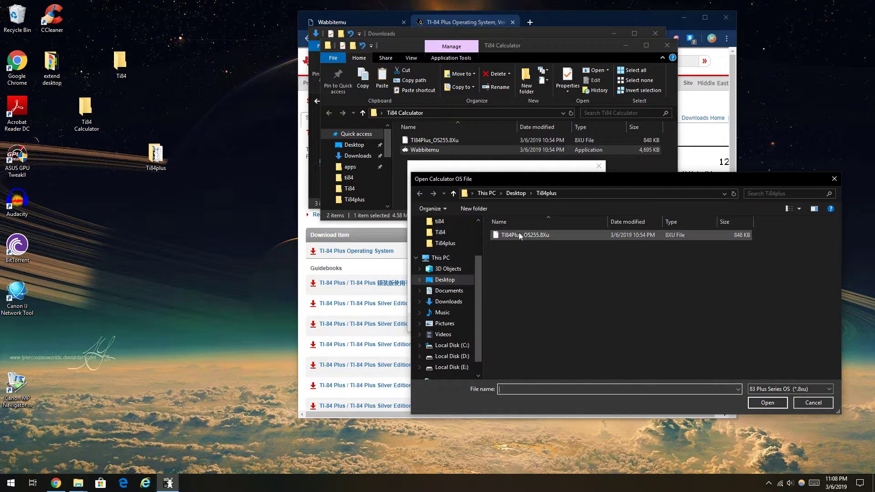
{"action": "left_click", "coordinate": [448, 285]}
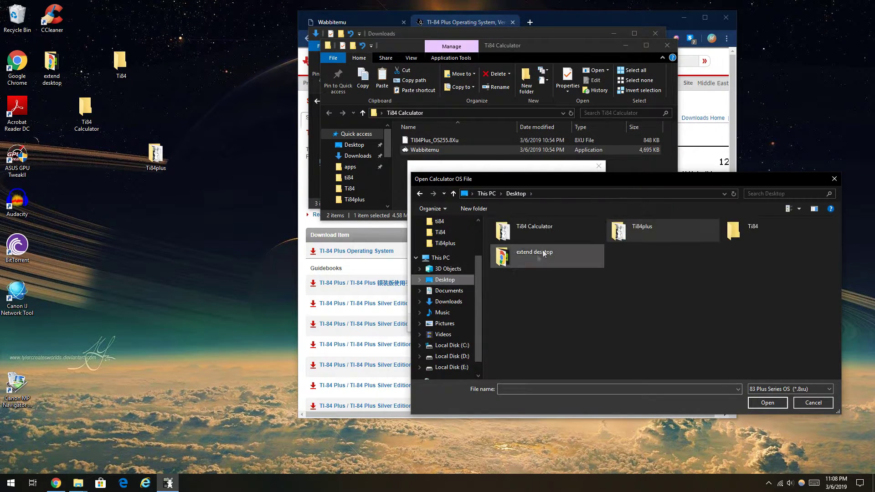
{"action": "double_click", "coordinate": [576, 229]}
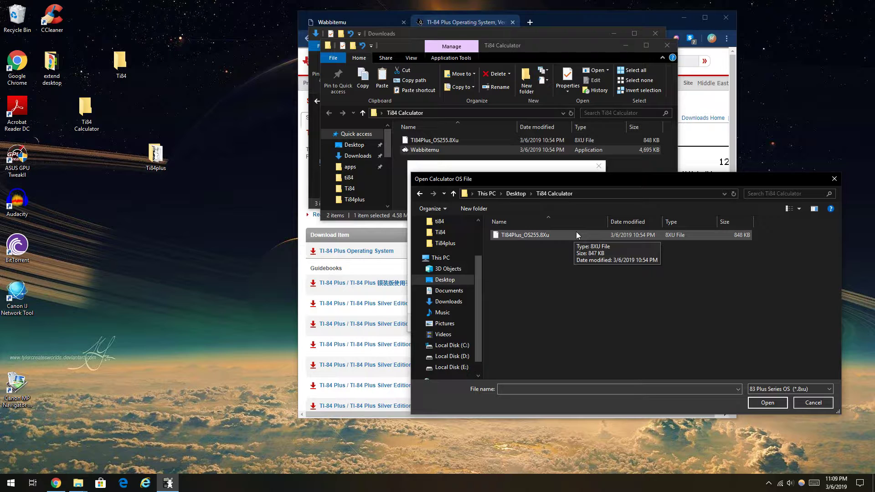
{"action": "left_click", "coordinate": [576, 234]}
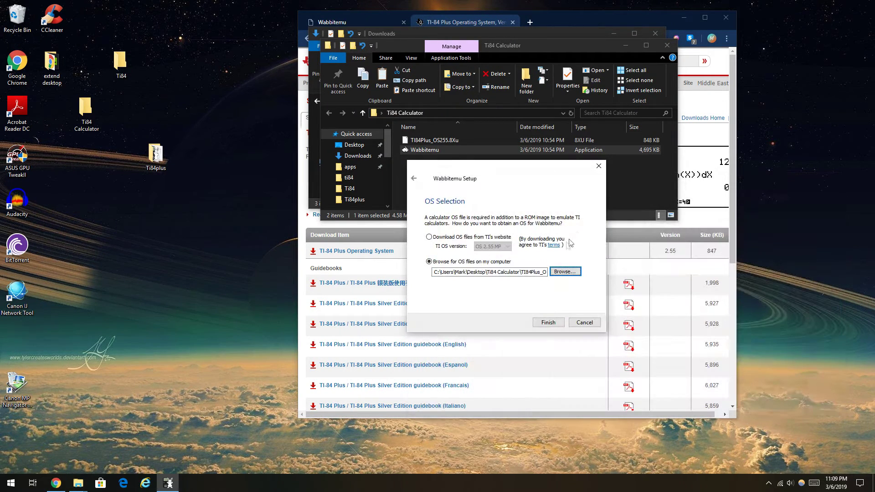
Finish the setup and save the ROM as "Graphing Calculator TI" in the Ti84 Calculator folder
{"action": "left_click", "coordinate": [551, 323]}
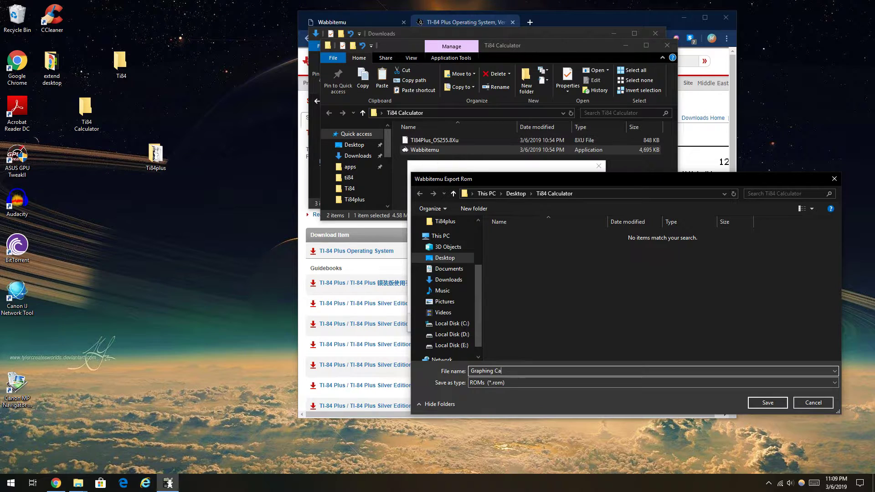
{"action": "type", "text": "lculator TI"}
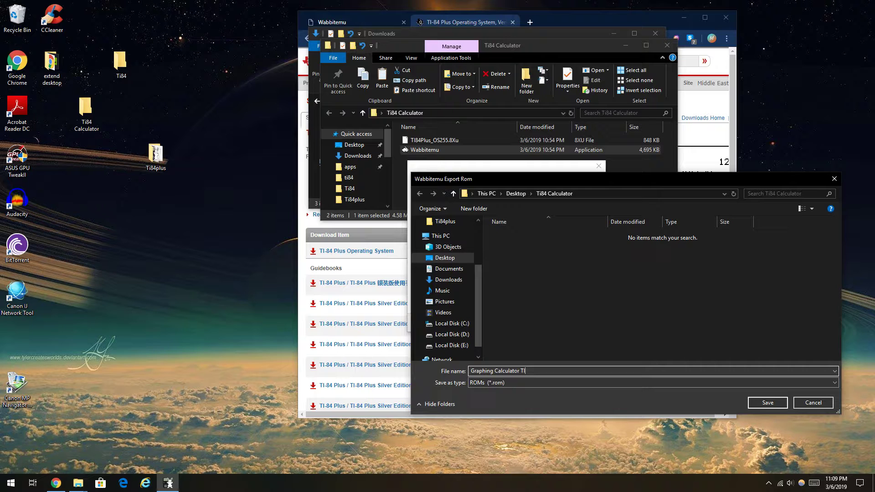
{"action": "left_click", "coordinate": [773, 404]}
{"action": "key", "text": "Return"}
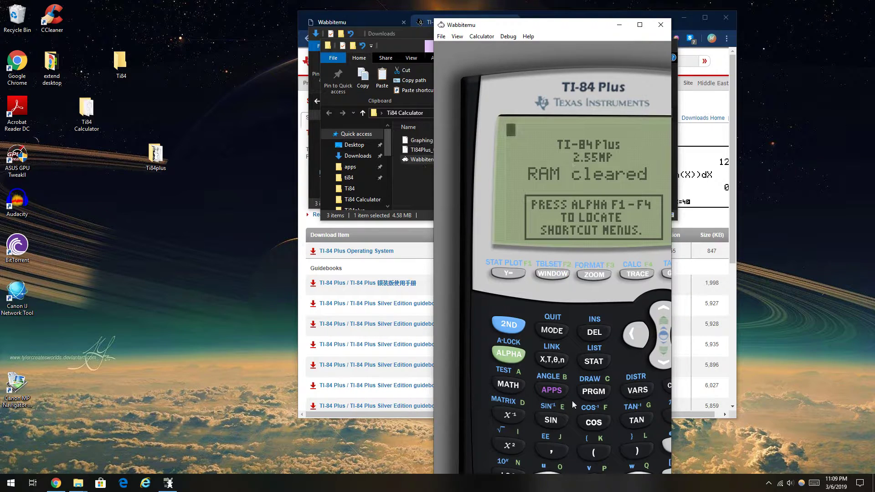
Test the emulated TI-84 Plus by entering two commas, and close the emulator
{"action": "left_click", "coordinate": [563, 449]}
{"action": "left_click", "coordinate": [562, 448]}
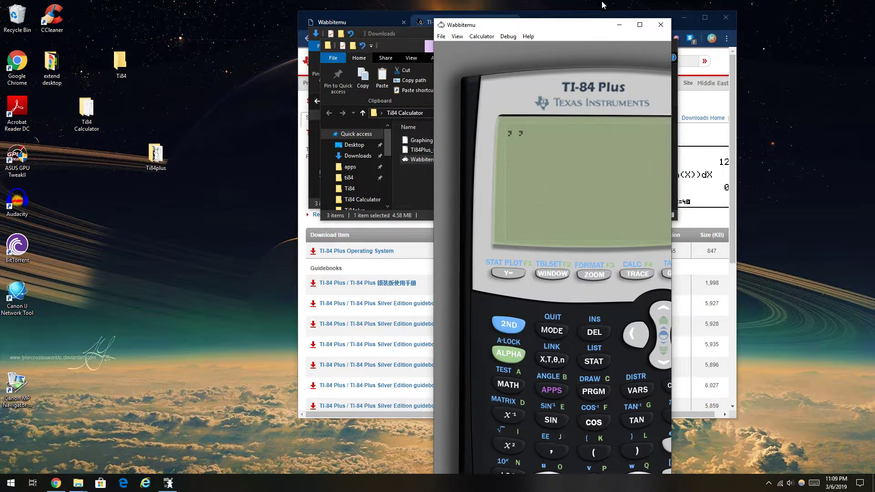
{"action": "left_click", "coordinate": [661, 26]}
Relaunch Wabbitemu to view its ROM selection wizard, close it and select the Graphing Calculator TI ROM file
{"action": "double_click", "coordinate": [487, 159]}
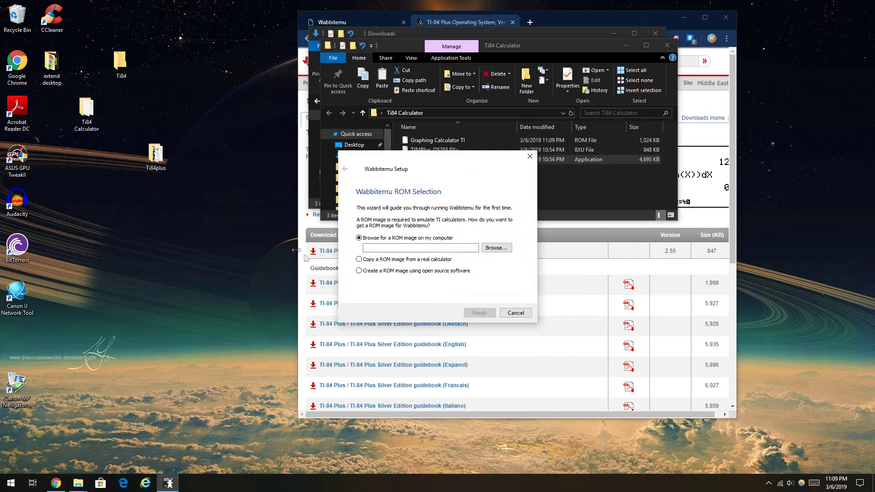
{"action": "left_click", "coordinate": [531, 156]}
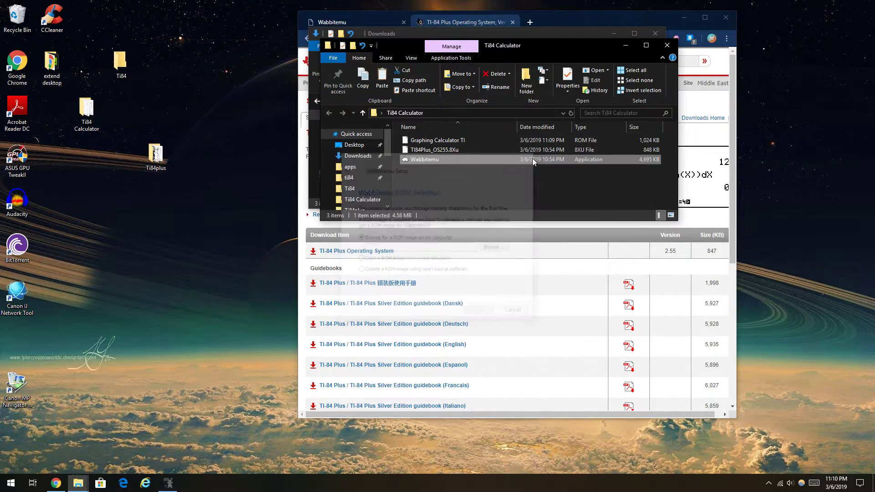
{"action": "left_click", "coordinate": [522, 144]}
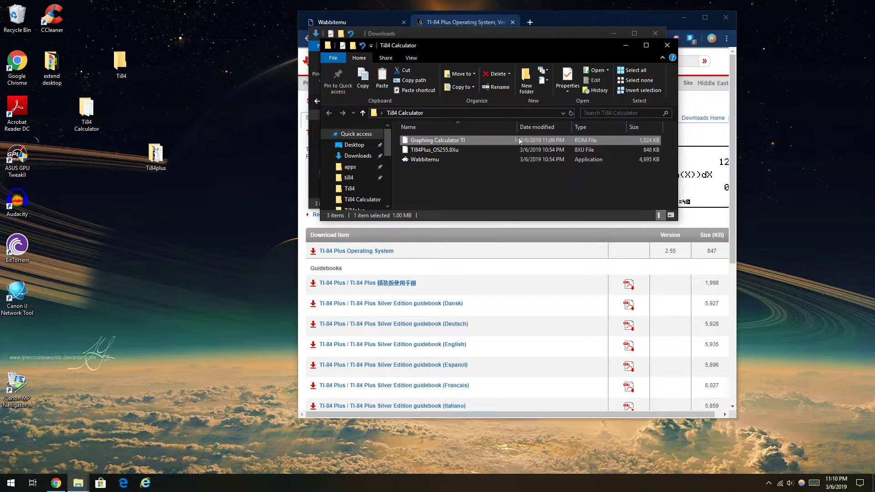
Open the Graphing Calculator TI ROM with Wabbitemu TI Emulator, set as the default for .rom files, and move the emulator window aside
{"action": "right_click", "coordinate": [462, 140]}
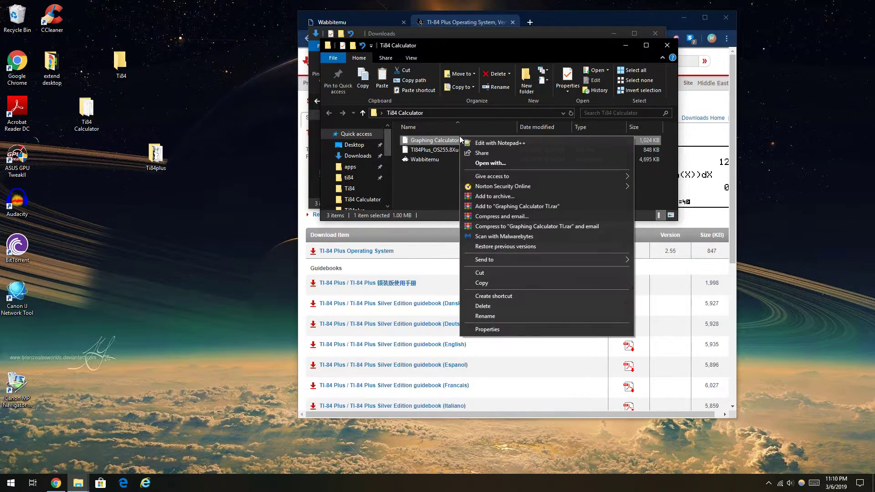
{"action": "left_click", "coordinate": [492, 164]}
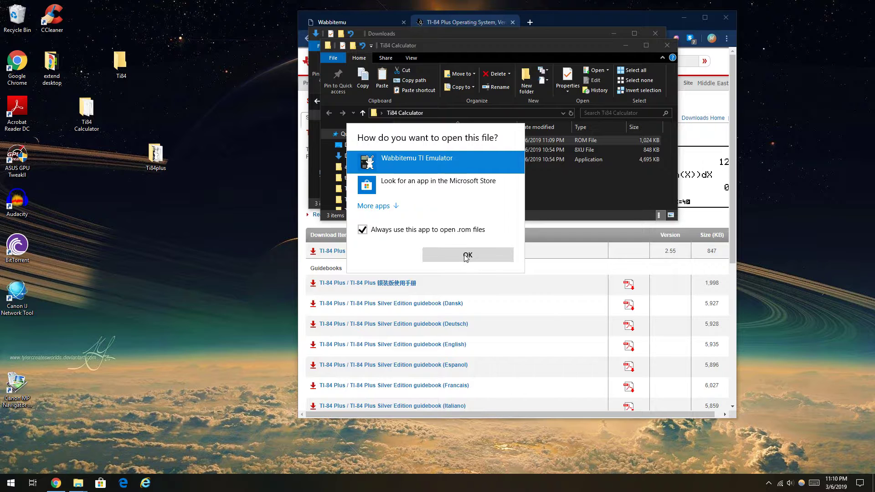
{"action": "left_click", "coordinate": [466, 256]}
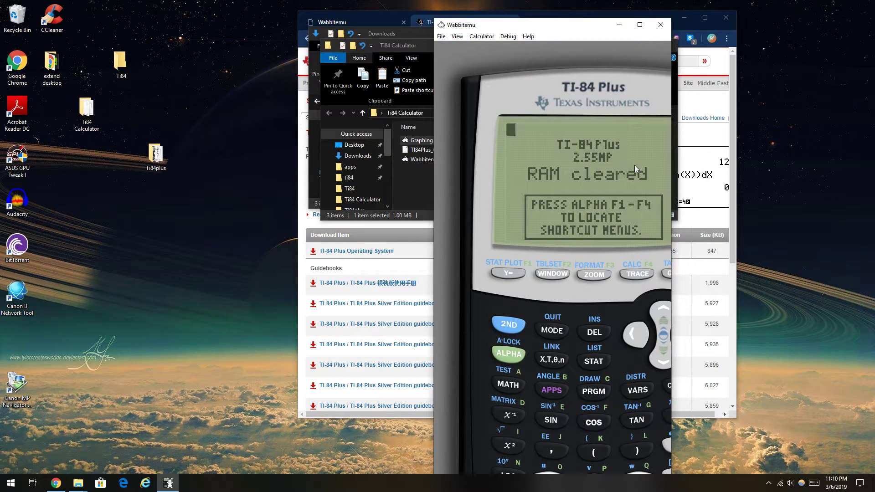
{"action": "left_click_drag", "start_coordinate": [561, 24], "coordinate": [701, 82]}
View the file properties of the Graphing Calculator TI ROM and close them
{"action": "left_click", "coordinate": [477, 140]}
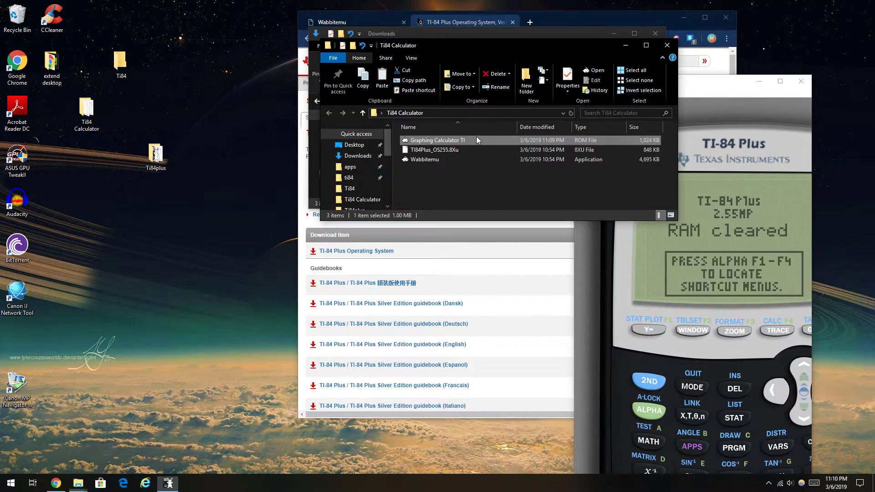
{"action": "right_click", "coordinate": [477, 140]}
{"action": "left_click", "coordinate": [566, 344]}
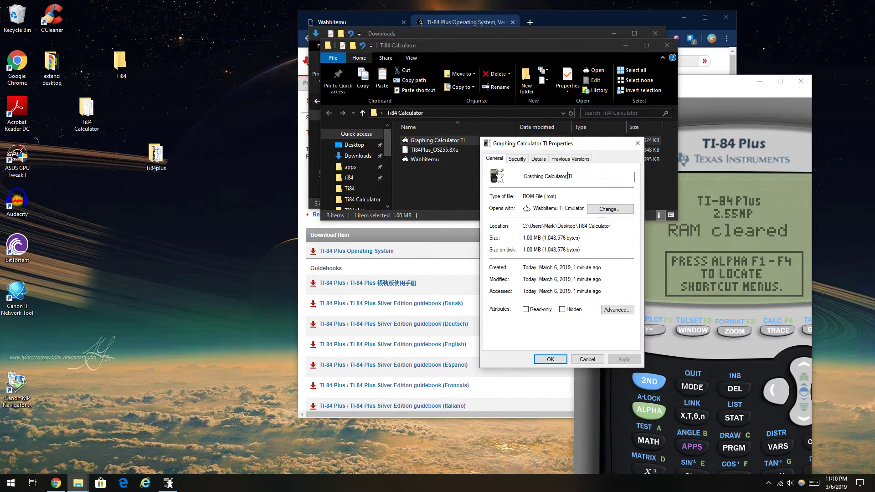
{"action": "left_click", "coordinate": [636, 143]}
Examine the full list of apps offered for opening the Graphing Calculator TI ROM
{"action": "right_click", "coordinate": [548, 140]}
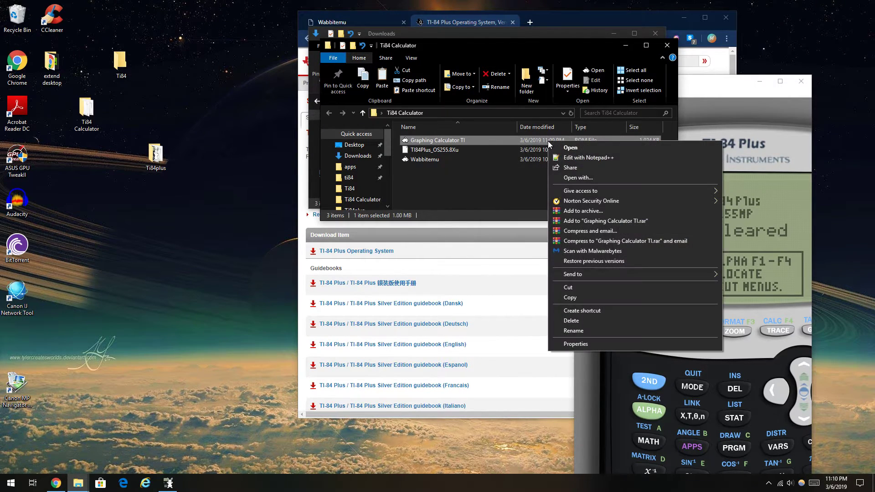
{"action": "left_click", "coordinate": [602, 181]}
{"action": "left_click", "coordinate": [394, 238]}
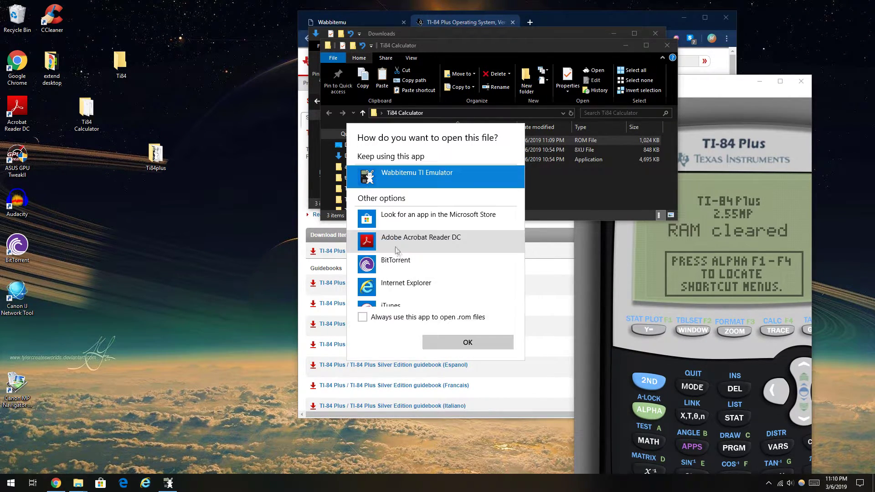
{"action": "scroll", "coordinate": [397, 238], "scroll_direction": "down", "scroll_amount": 10}
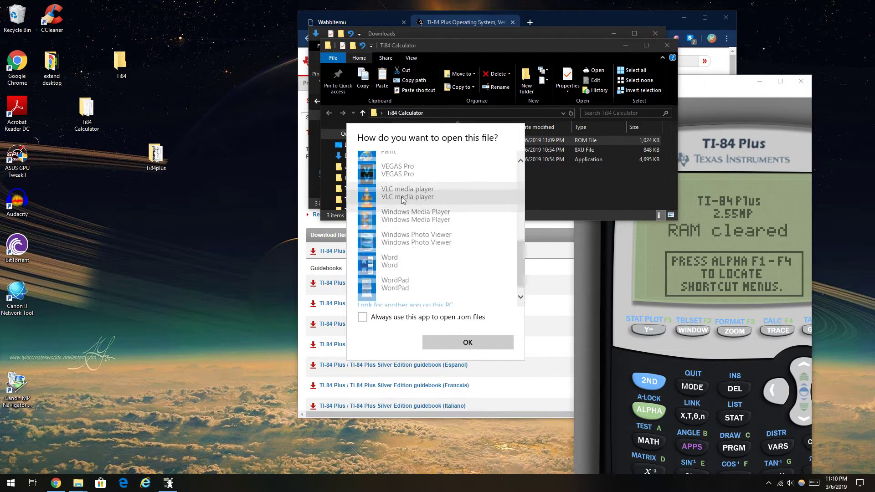
{"action": "scroll", "coordinate": [404, 200], "scroll_direction": "up", "scroll_amount": 10}
{"action": "scroll", "coordinate": [413, 190], "scroll_direction": "down", "scroll_amount": 5}
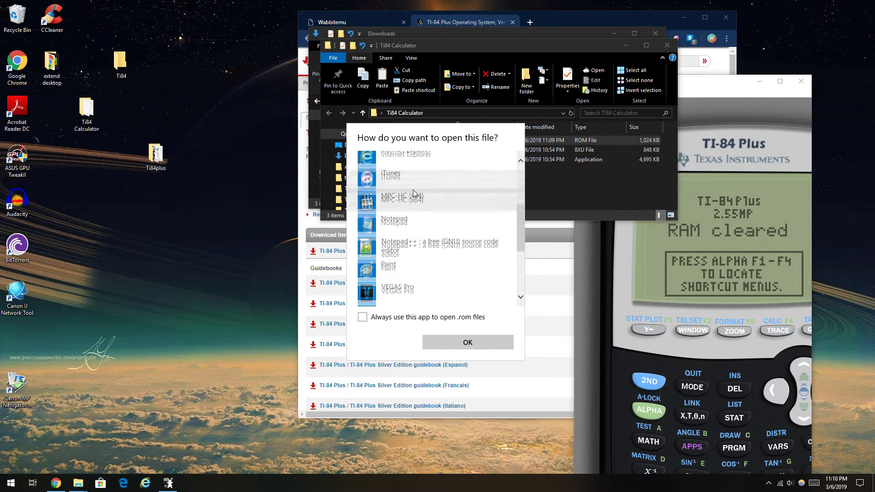
{"action": "scroll", "coordinate": [413, 190], "scroll_direction": "down", "scroll_amount": 3}
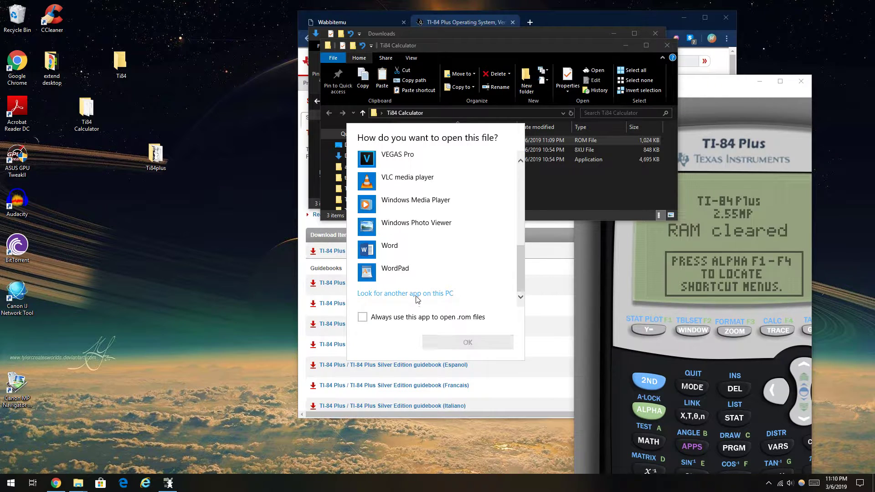
Look for another app on the PC by browsing to the desktop's Ti84 Calculator folder containing Wabbitemu, and cancel the selection
{"action": "left_click", "coordinate": [416, 294]}
{"action": "left_click", "coordinate": [359, 147]}
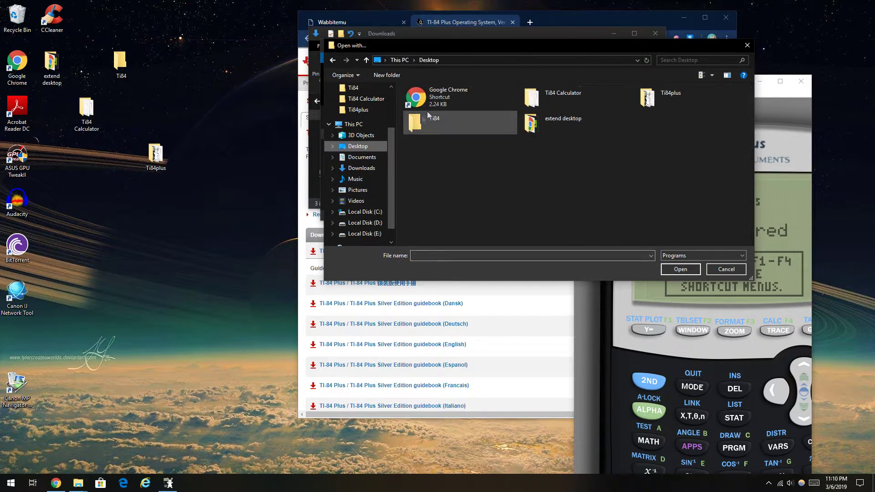
{"action": "double_click", "coordinate": [568, 94]}
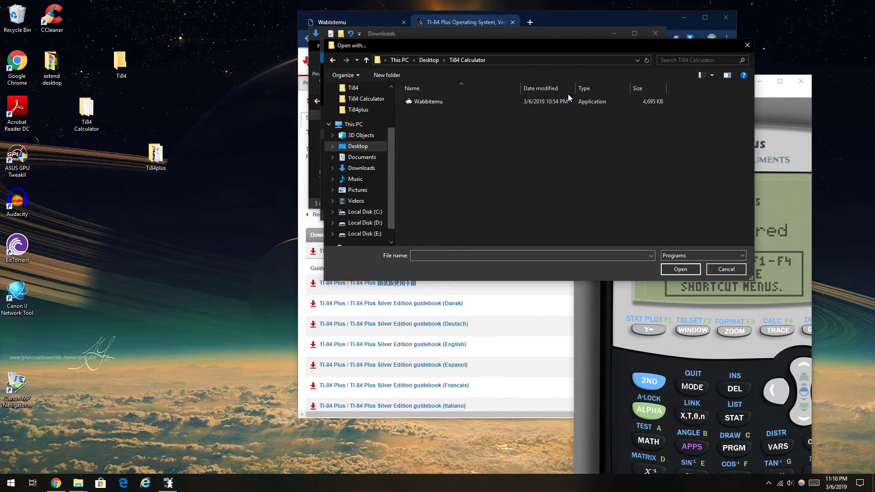
{"action": "key", "text": "alt+Left"}
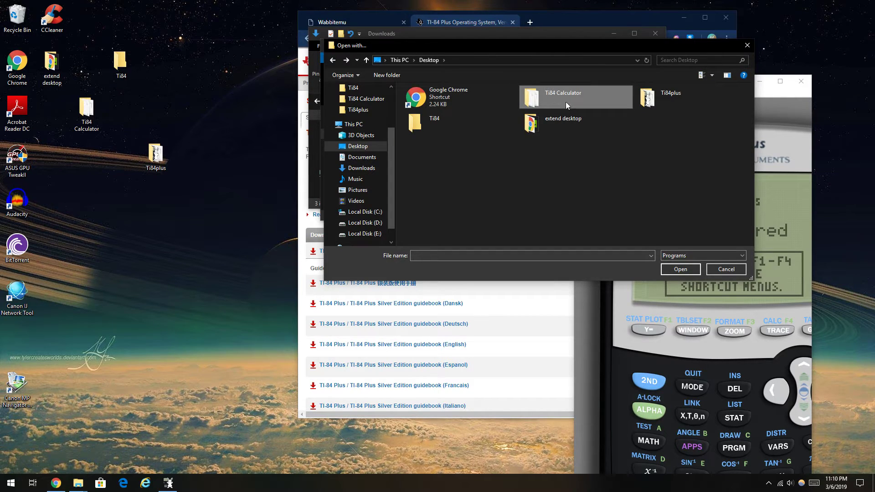
{"action": "double_click", "coordinate": [565, 102]}
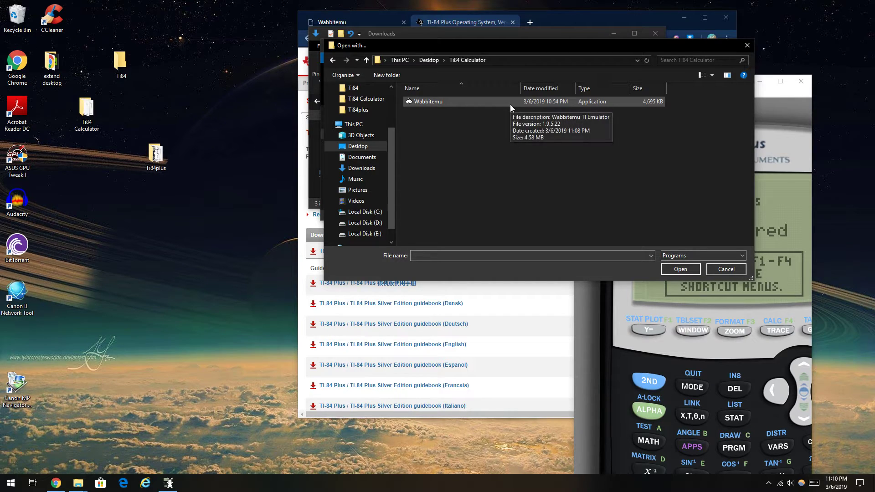
{"action": "left_click", "coordinate": [733, 269]}
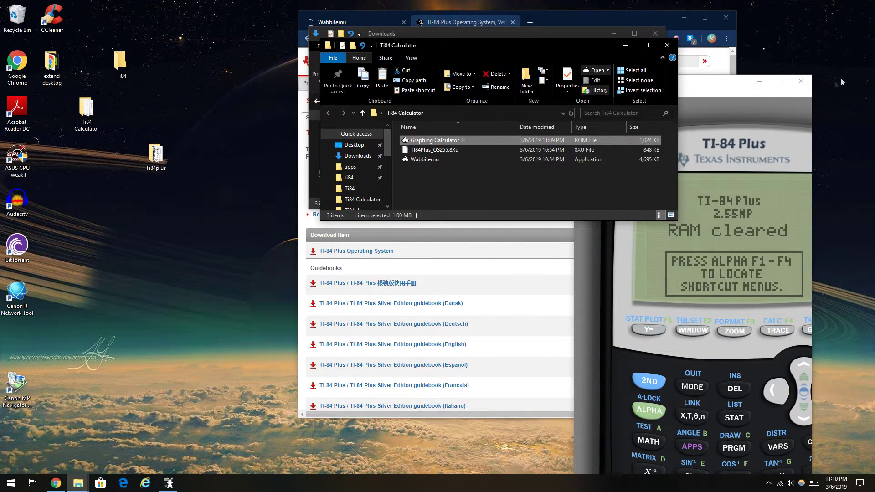
Close the emulator and test launching it directly from the Graphing Calculator TI ROM file, closing it again
{"action": "left_click", "coordinate": [805, 80]}
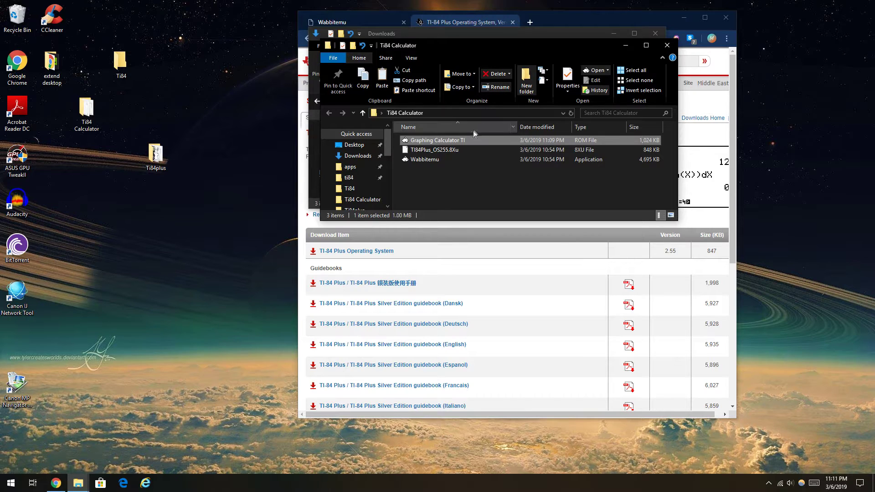
{"action": "double_click", "coordinate": [485, 139]}
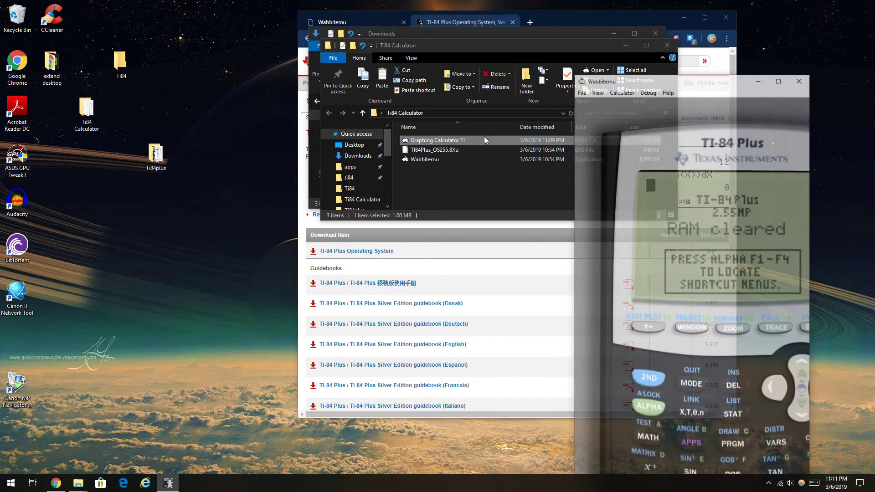
{"action": "left_click", "coordinate": [801, 81]}
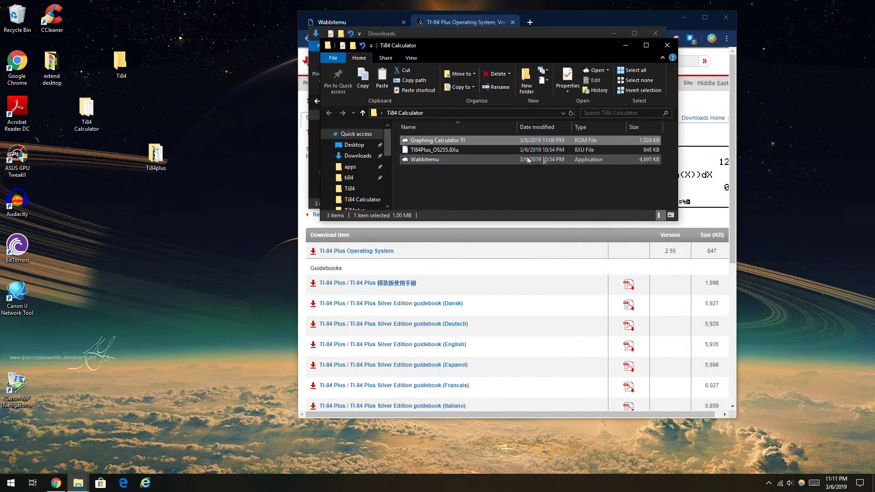
Copy the Graphing Calculator TI ROM file and paste it onto the desktop as a shortcut
{"action": "right_click", "coordinate": [534, 143]}
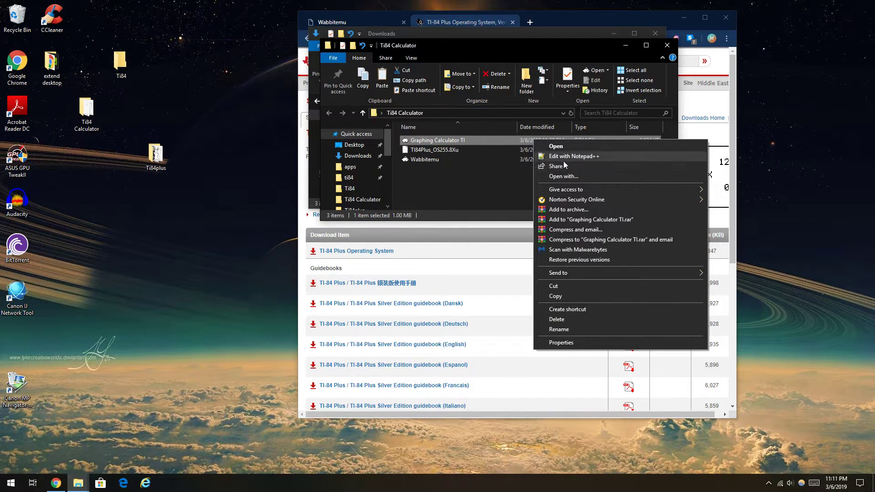
{"action": "left_click", "coordinate": [594, 294]}
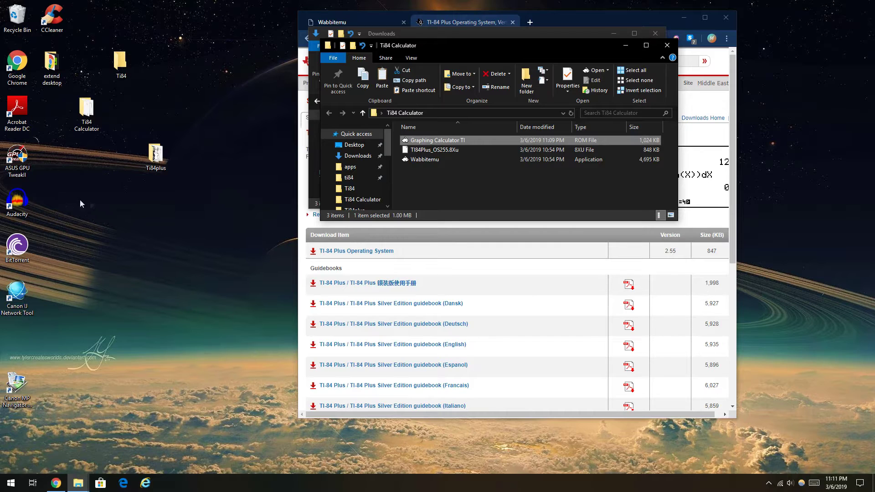
{"action": "right_click", "coordinate": [60, 177]}
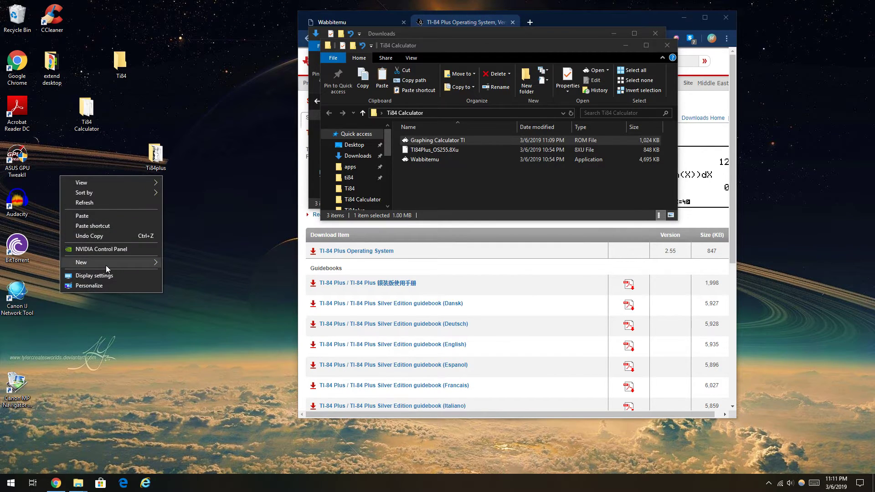
{"action": "left_click", "coordinate": [101, 227]}
Rename the new desktop shortcut to "Graphing Calculator TI" by removing the "- Shortcut" suffix
{"action": "right_click", "coordinate": [42, 169]}
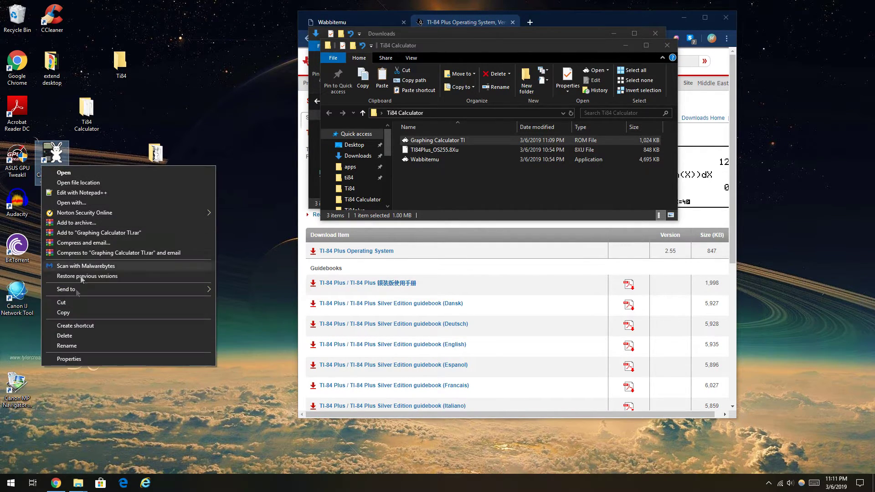
{"action": "left_click", "coordinate": [65, 346]}
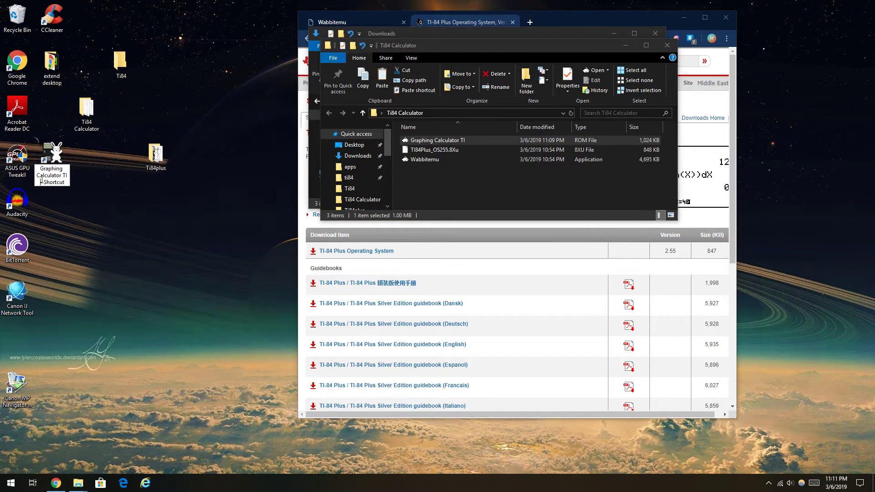
{"action": "left_click_drag", "start_coordinate": [41, 182], "coordinate": [70, 184]}
{"action": "key", "text": "BackSpace"}
{"action": "key", "text": "Return"}
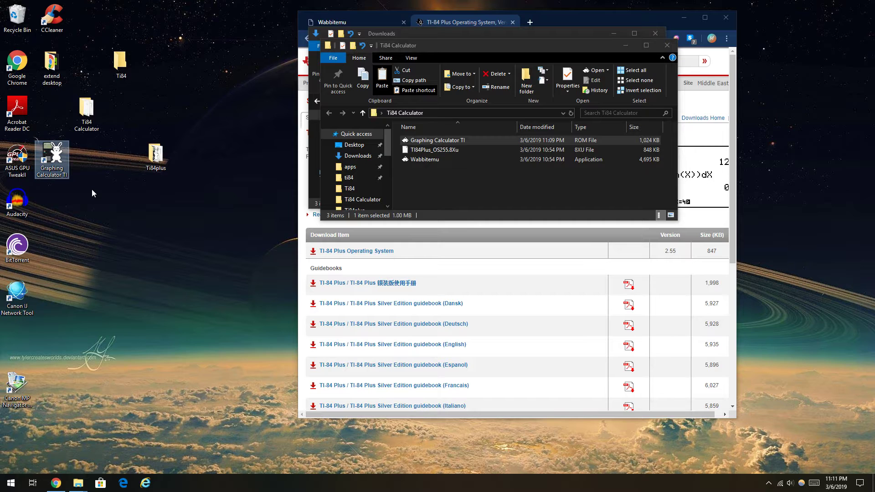
Close the Ti84 Calculator folder, the Downloads folder and the browser
{"action": "left_click", "coordinate": [667, 45]}
{"action": "left_click", "coordinate": [656, 33]}
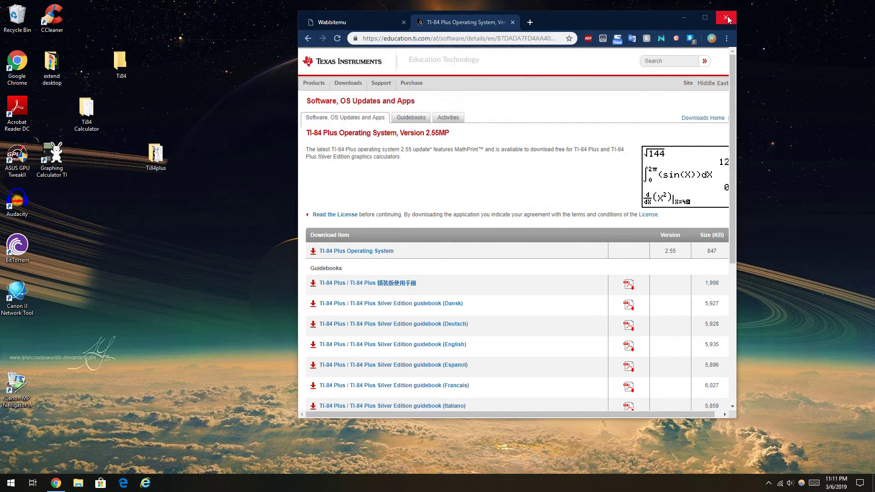
{"action": "left_click", "coordinate": [726, 17]}
Launch the calculator from its desktop shortcut and snap the emulator to the left side of the desktop
{"action": "double_click", "coordinate": [58, 160]}
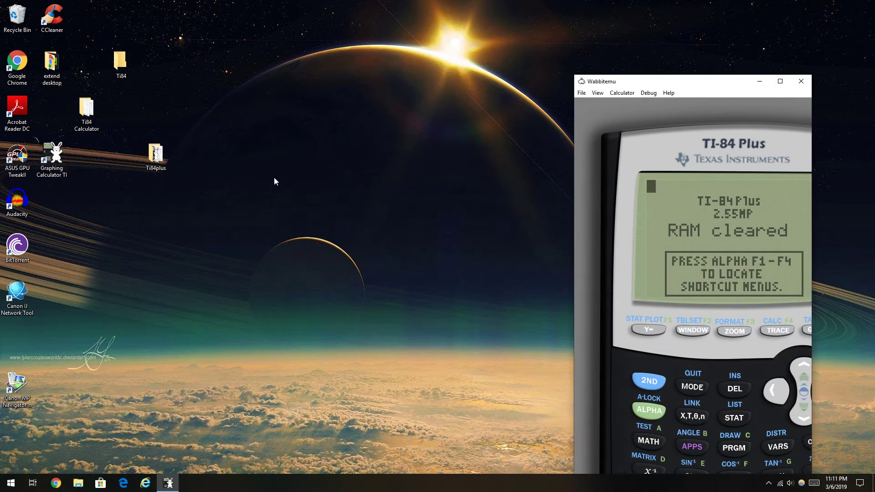
{"action": "key", "text": "super+Left"}
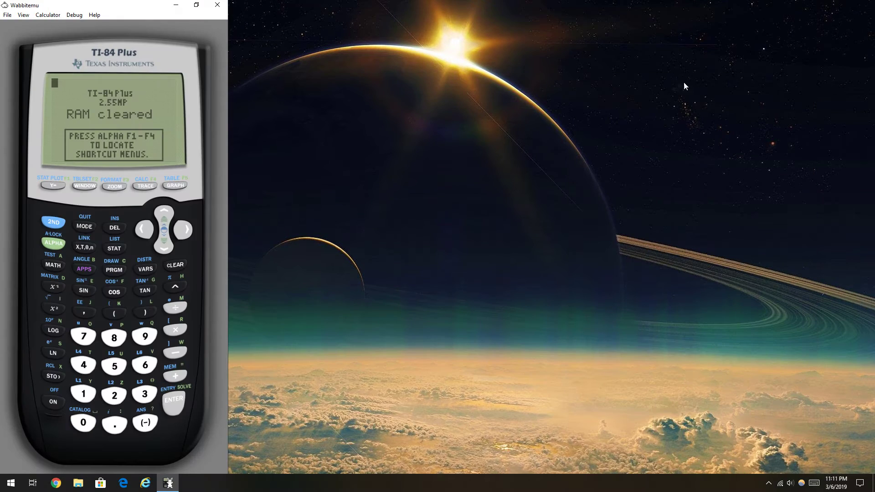
Clear the calculator's startup message, test the number keys by entering 7788, and clear the entry
{"action": "left_click", "coordinate": [180, 266]}
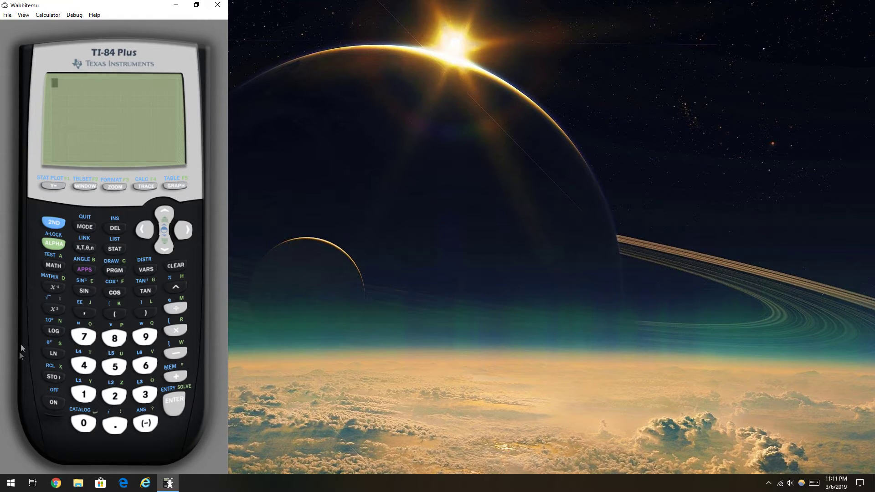
{"action": "type", "text": "77"}
{"action": "key", "text": "super+Right"}
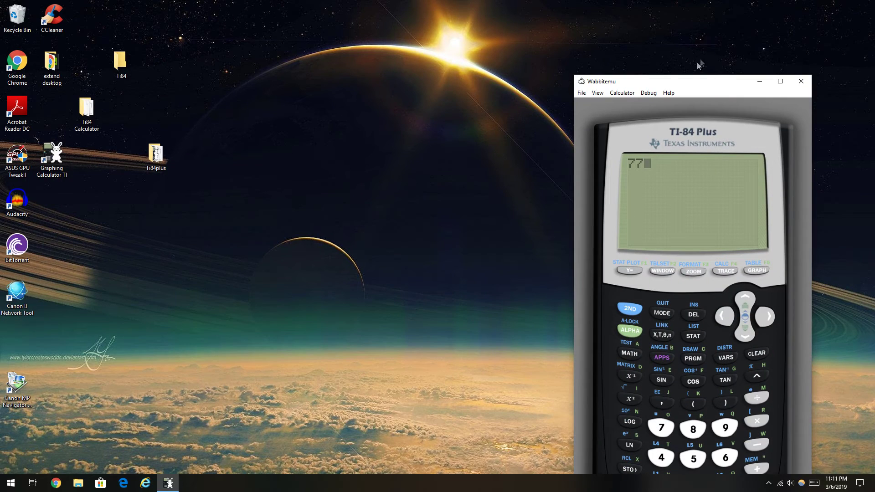
{"action": "key", "text": "super+Left"}
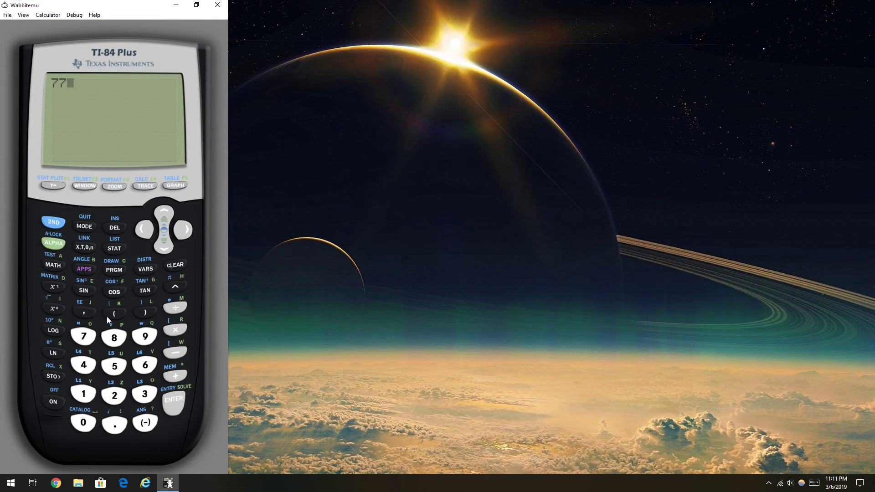
{"action": "left_click", "coordinate": [114, 337]}
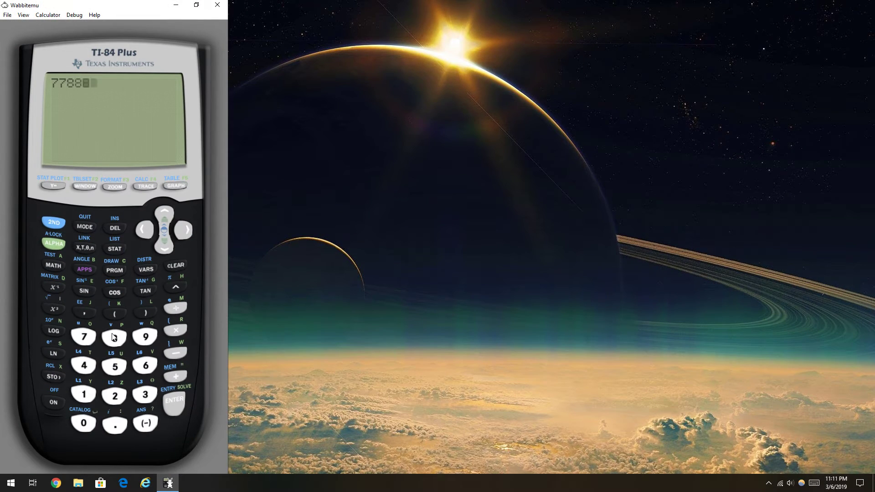
{"action": "left_click", "coordinate": [176, 267]}
Enter 4X+7 as the Y1 function in the equation editor and graph it
{"action": "left_click", "coordinate": [58, 186]}
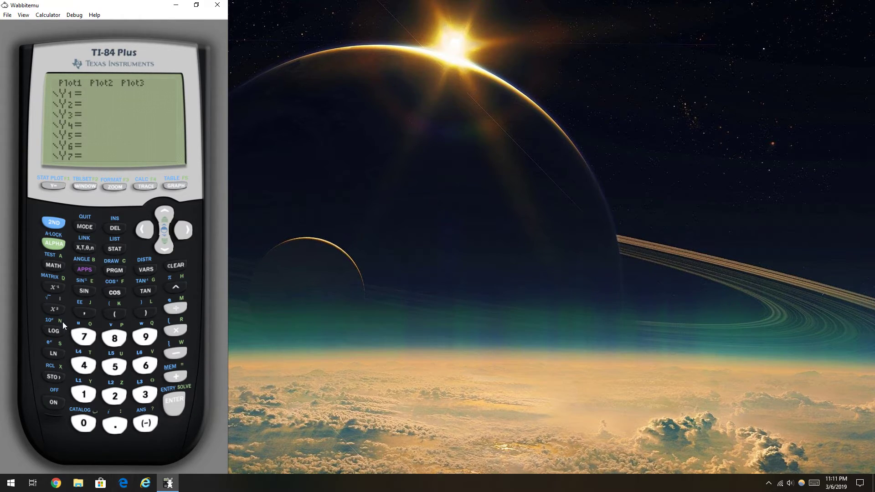
{"action": "left_click", "coordinate": [82, 366]}
{"action": "left_click", "coordinate": [47, 247]}
{"action": "left_click", "coordinate": [48, 377]}
{"action": "left_click", "coordinate": [176, 376]}
{"action": "left_click", "coordinate": [76, 341]}
{"action": "left_click", "coordinate": [185, 185]}
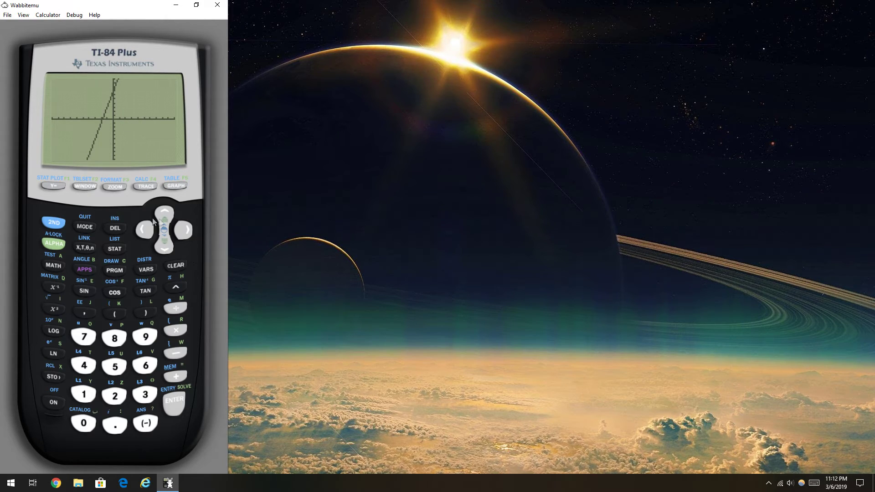
Move the free cursor on the graph to about X=1.28, Y=0.97
{"action": "left_click", "coordinate": [184, 223]}
{"action": "left_click", "coordinate": [182, 221]}
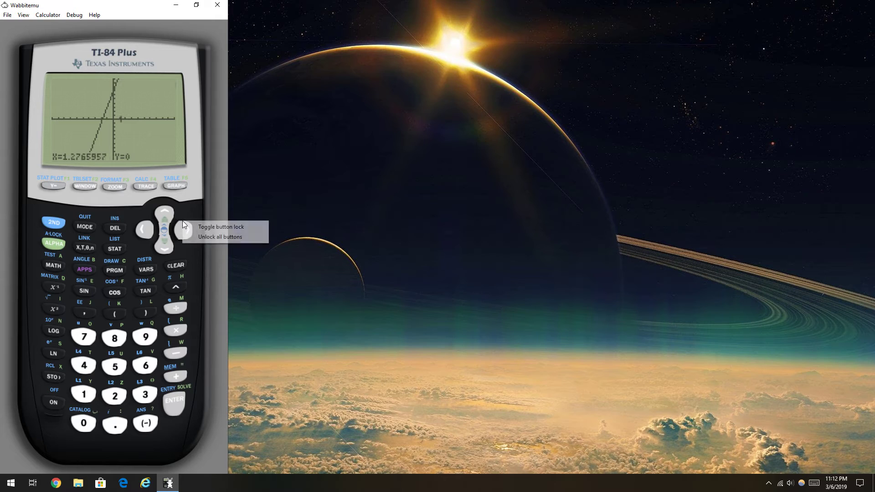
{"action": "left_click", "coordinate": [165, 208]}
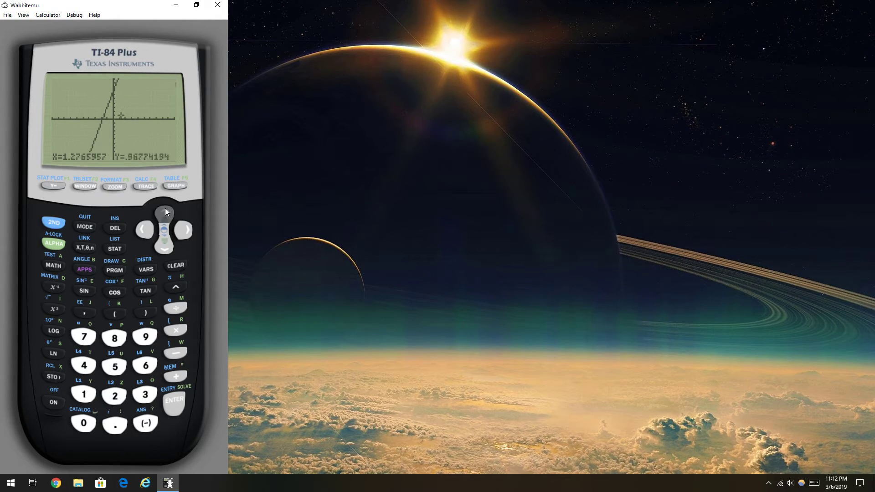
Move the free cursor around the graph and display the table of values for Y1
{"action": "left_click", "coordinate": [160, 215]}
{"action": "left_click", "coordinate": [137, 230]}
{"action": "left_click_drag", "start_coordinate": [136, 229], "coordinate": [136, 228]}
{"action": "left_click", "coordinate": [182, 229]}
{"action": "left_click", "coordinate": [56, 226]}
{"action": "left_click", "coordinate": [170, 187]}
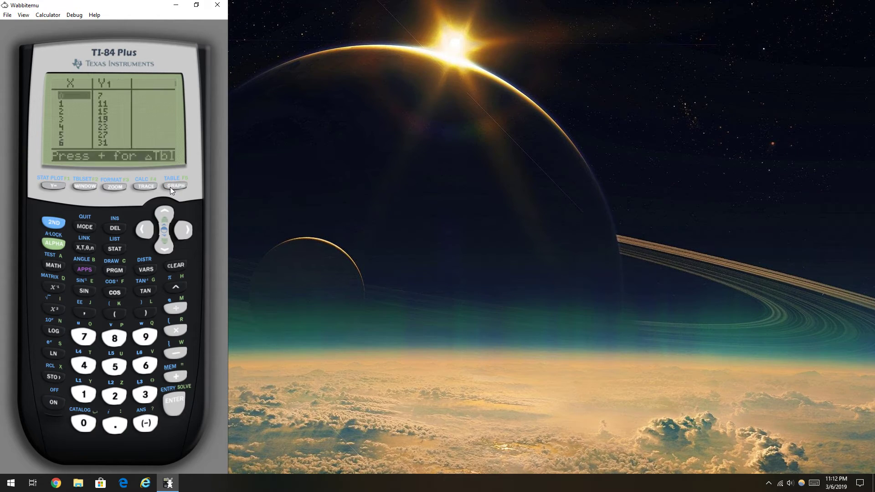
Browse the table's X column down past X=8 and back up to X=6, and close the emulator
{"action": "left_click", "coordinate": [164, 251]}
{"action": "left_click", "coordinate": [163, 252]}
{"action": "left_click", "coordinate": [164, 251]}
{"action": "left_click", "coordinate": [163, 252]}
{"action": "left_click", "coordinate": [164, 254]}
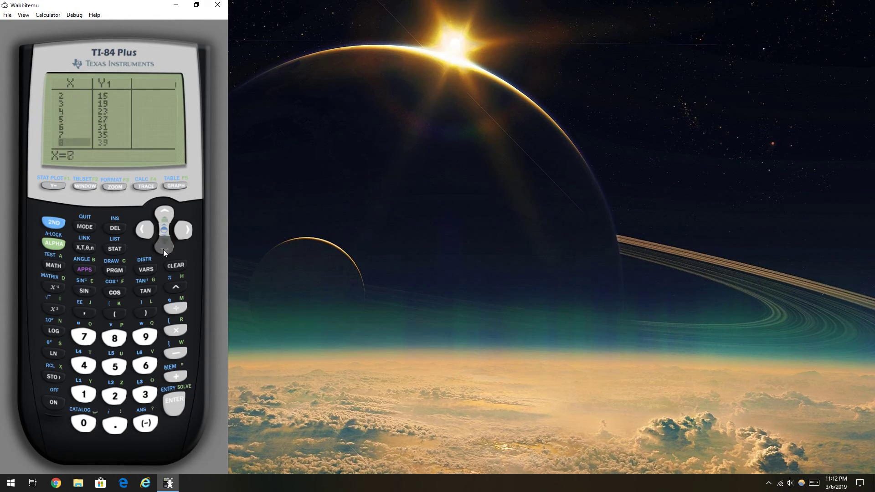
{"action": "left_click", "coordinate": [164, 211]}
{"action": "left_click", "coordinate": [164, 210]}
{"action": "left_click", "coordinate": [164, 211]}
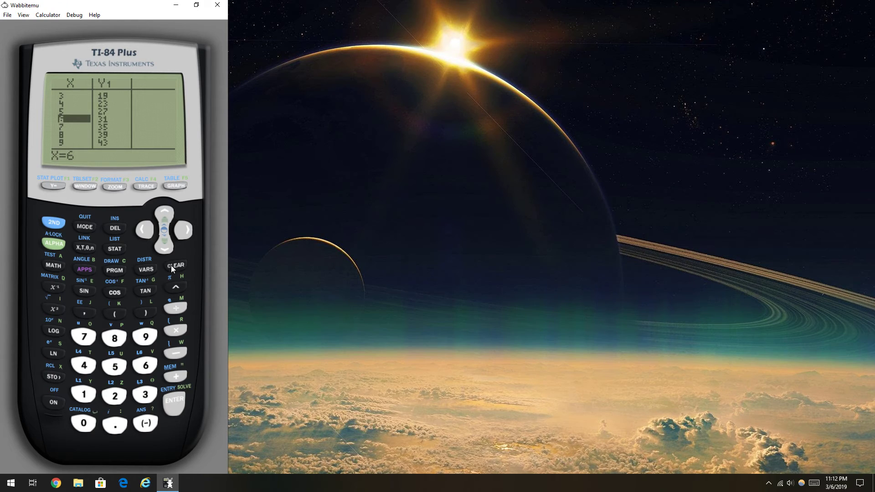
{"action": "left_click", "coordinate": [47, 224]}
{"action": "left_click", "coordinate": [218, 4]}
Inspect the shortcut properties of the Graphing Calculator TI desktop shortcut and close them without changes
{"action": "right_click", "coordinate": [49, 159]}
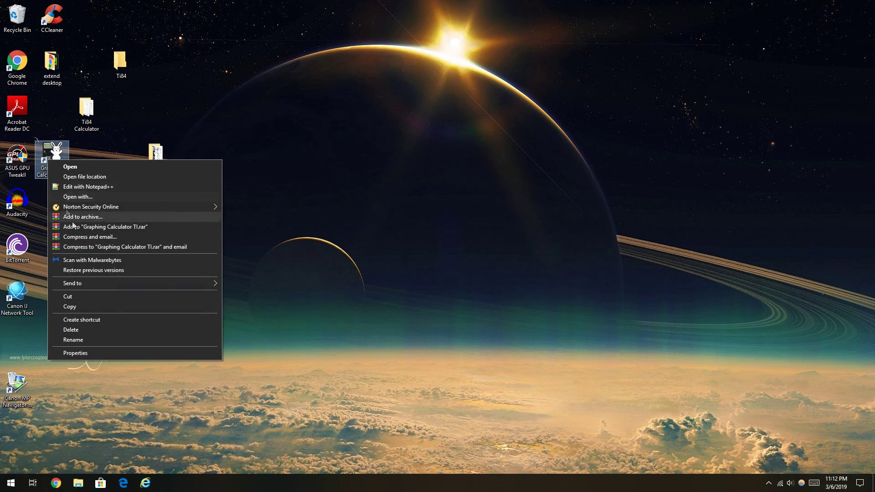
{"action": "left_click", "coordinate": [78, 351]}
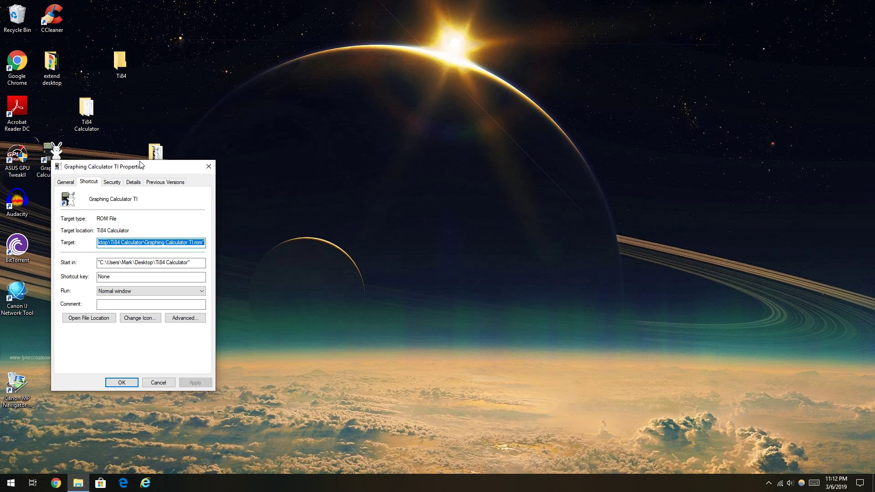
{"action": "left_click", "coordinate": [208, 166]}
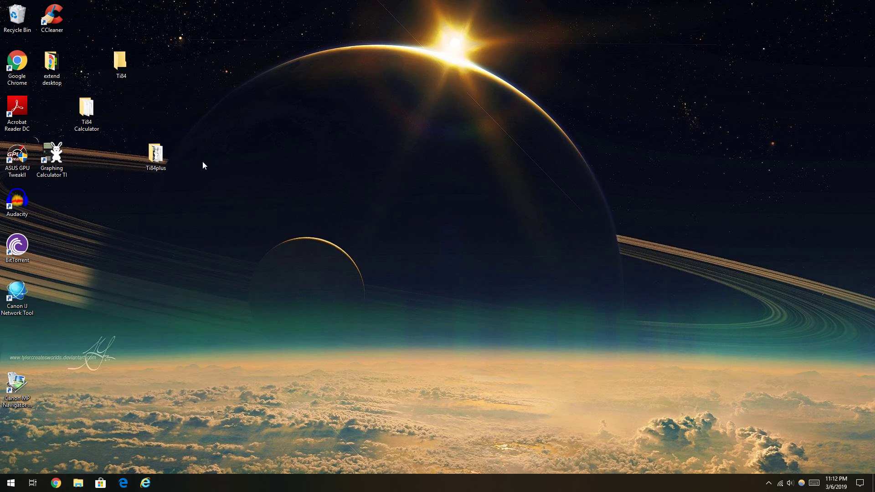